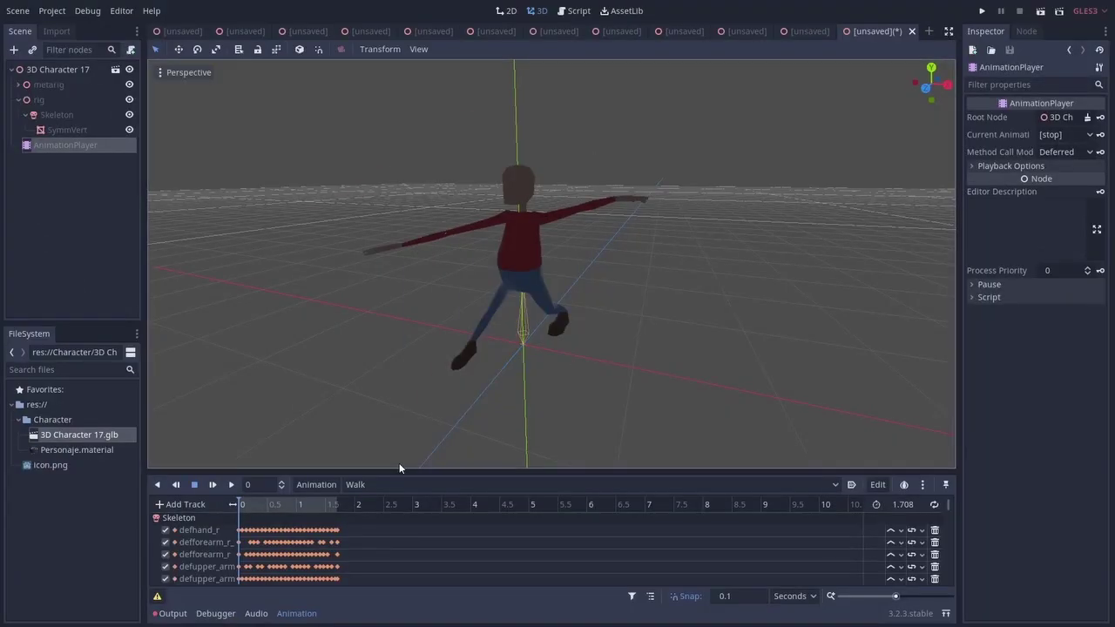
- Review the character's animations: Idle, Idle 02, Walk and Walk (copy)
click(1064, 134)
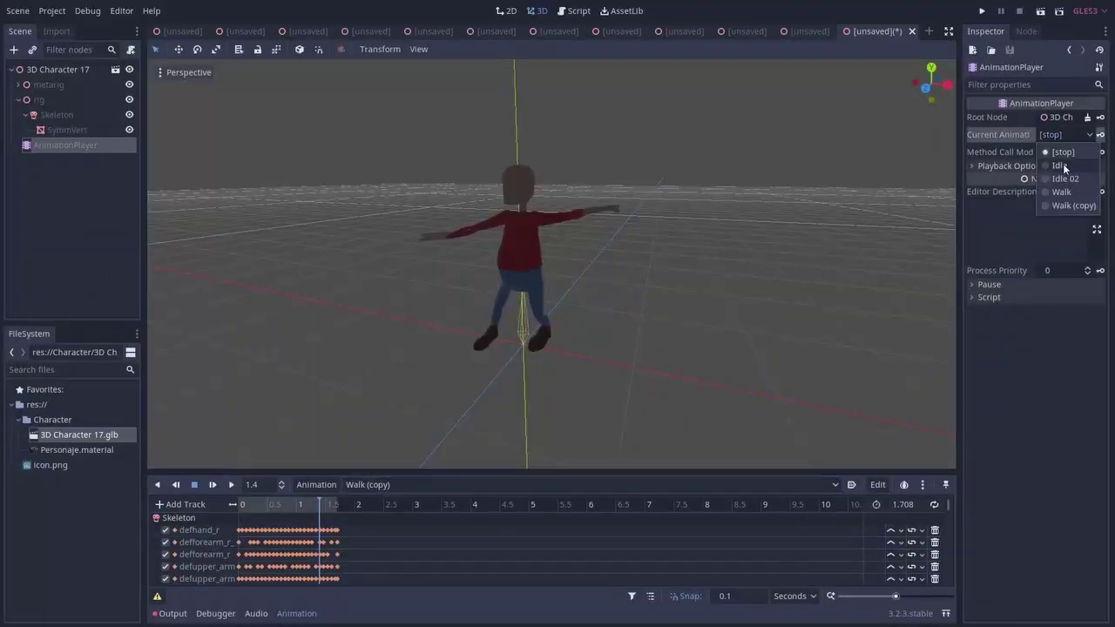
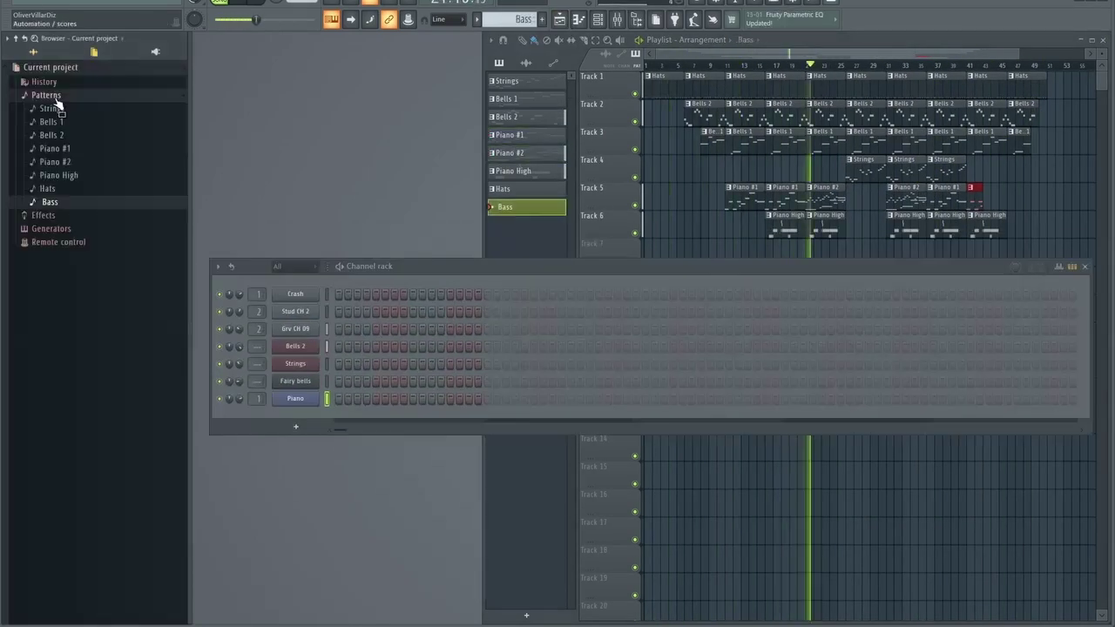
- Drag the Sytrus synth from the plugin database onto the Channel rack as a new instrument channel
drag(61, 428, 294, 422)
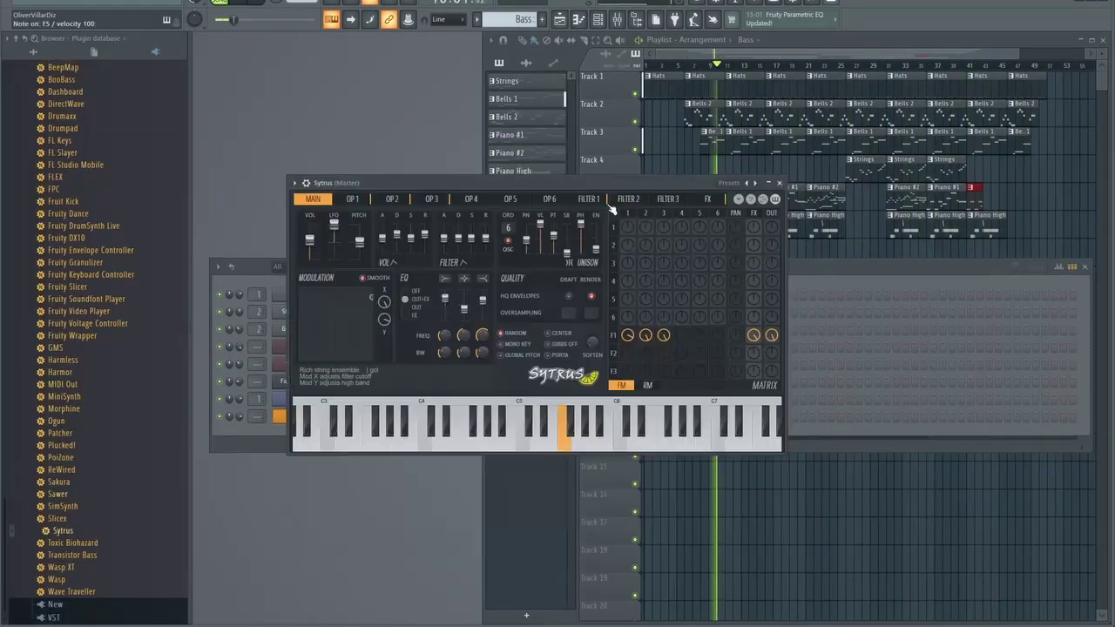
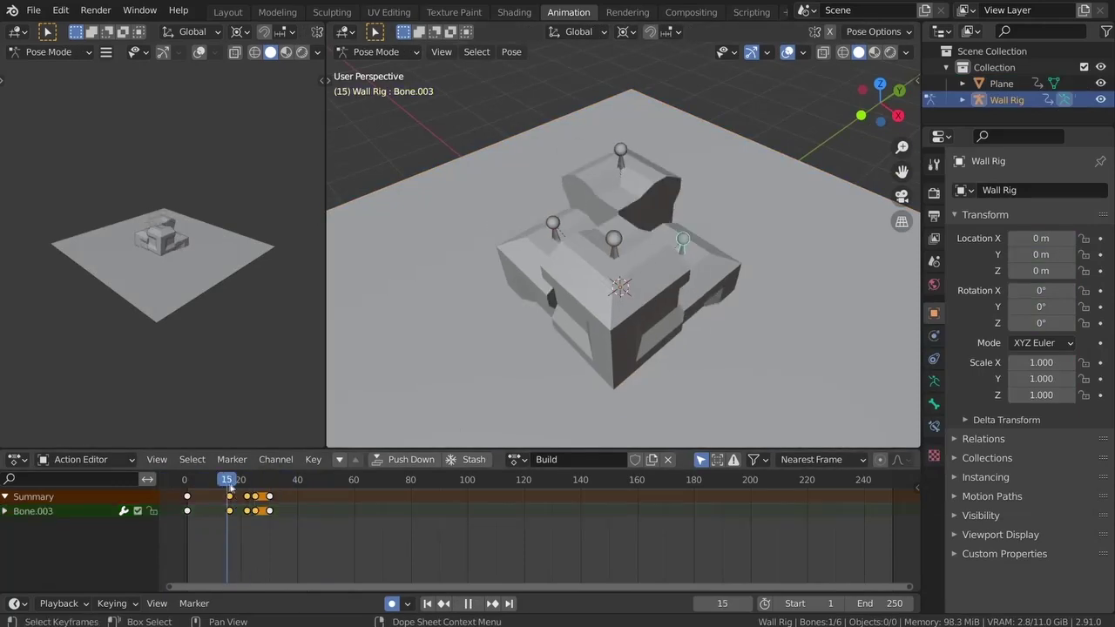
- Scrub the Wall Rig animation from frame 15 to about 36 to preview the wall building
drag(231, 487, 279, 487)
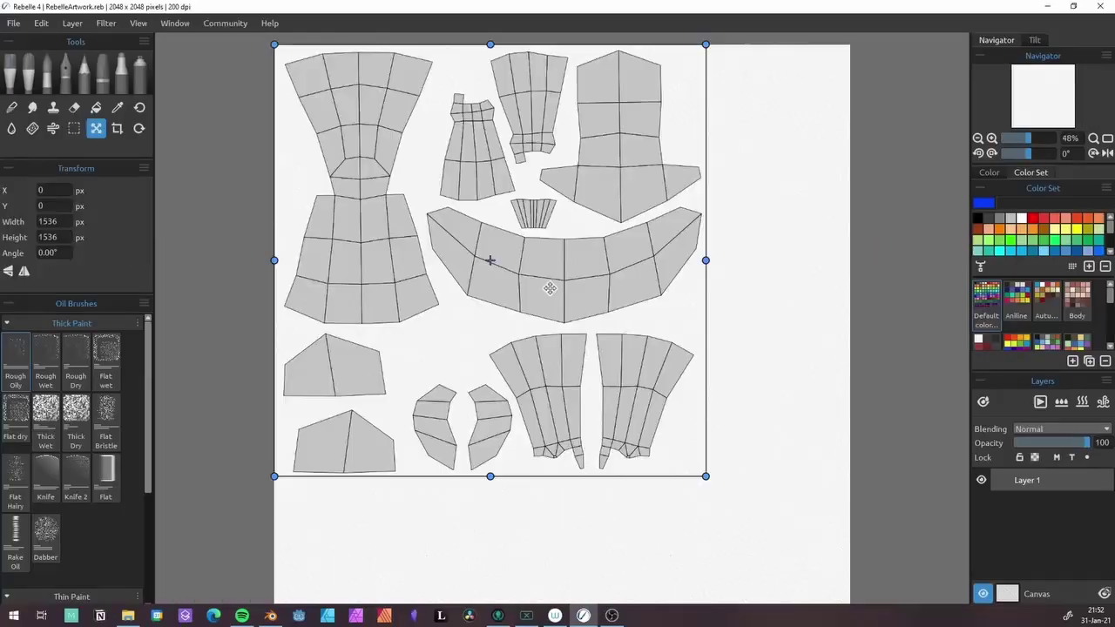
- Bring up Rebelle 4's Layer menu to manage the canvas layers
click(75, 24)
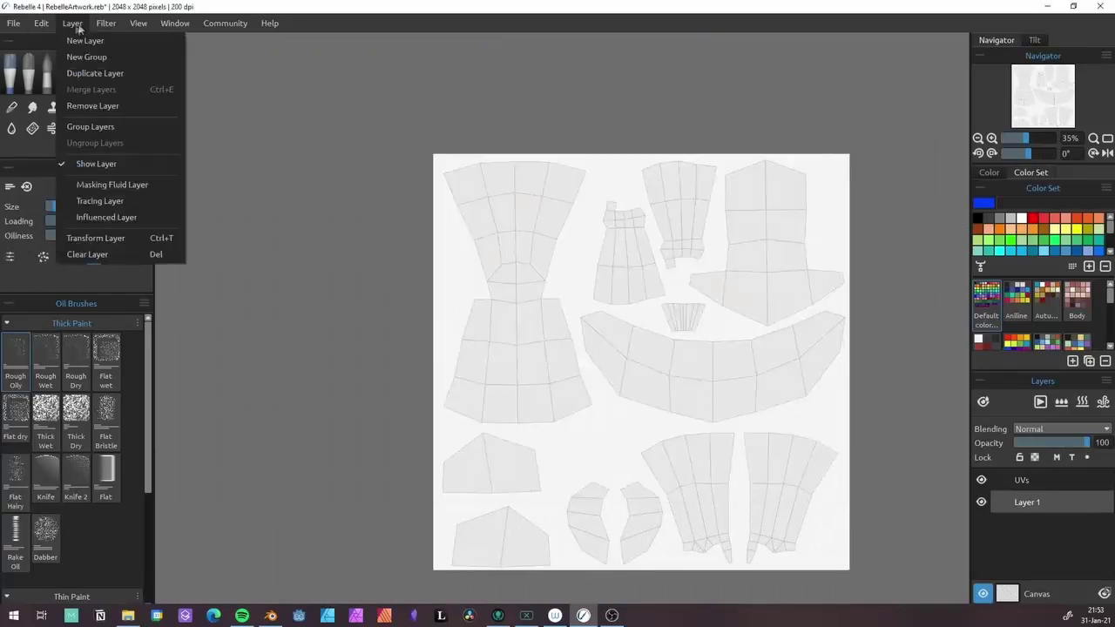
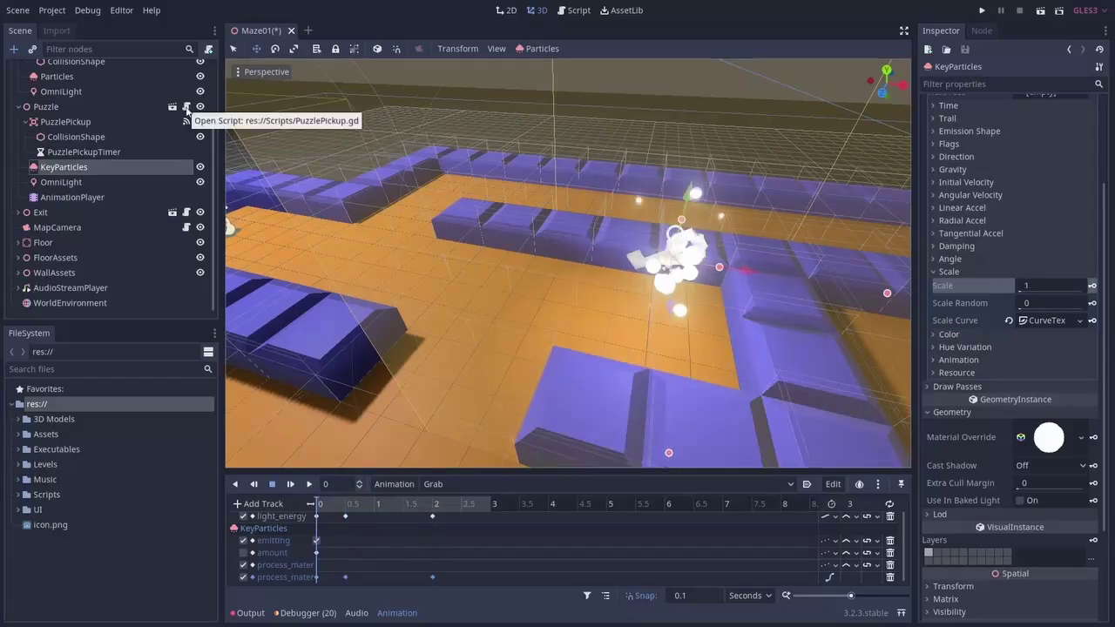
- Open the Puzzle node's PuzzlePickup.gd script in the Script editor from the Scene dock
click(186, 110)
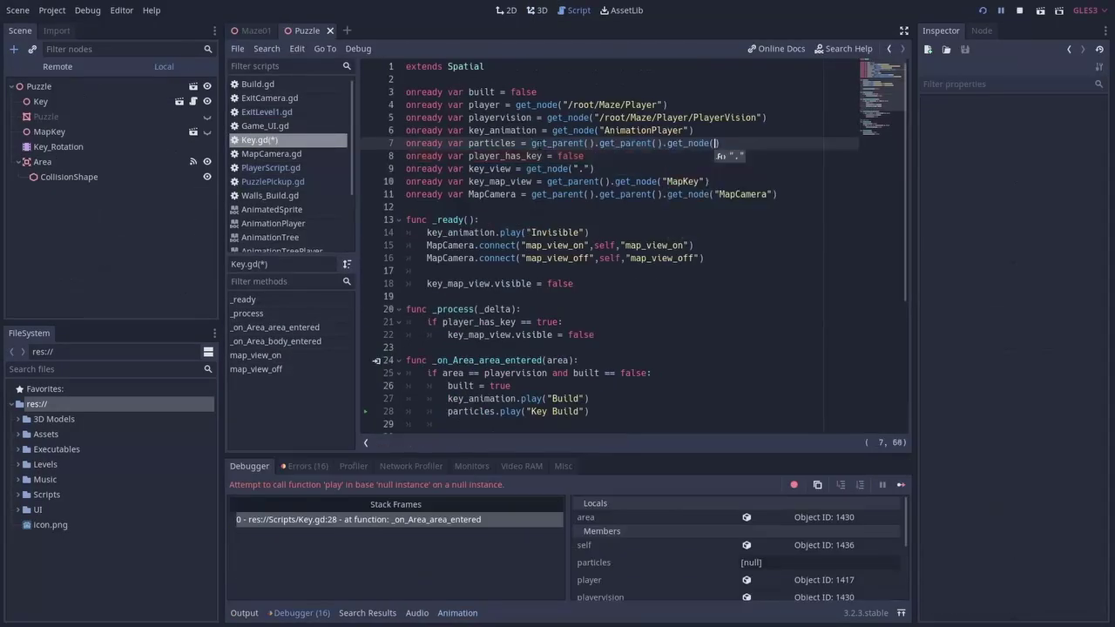
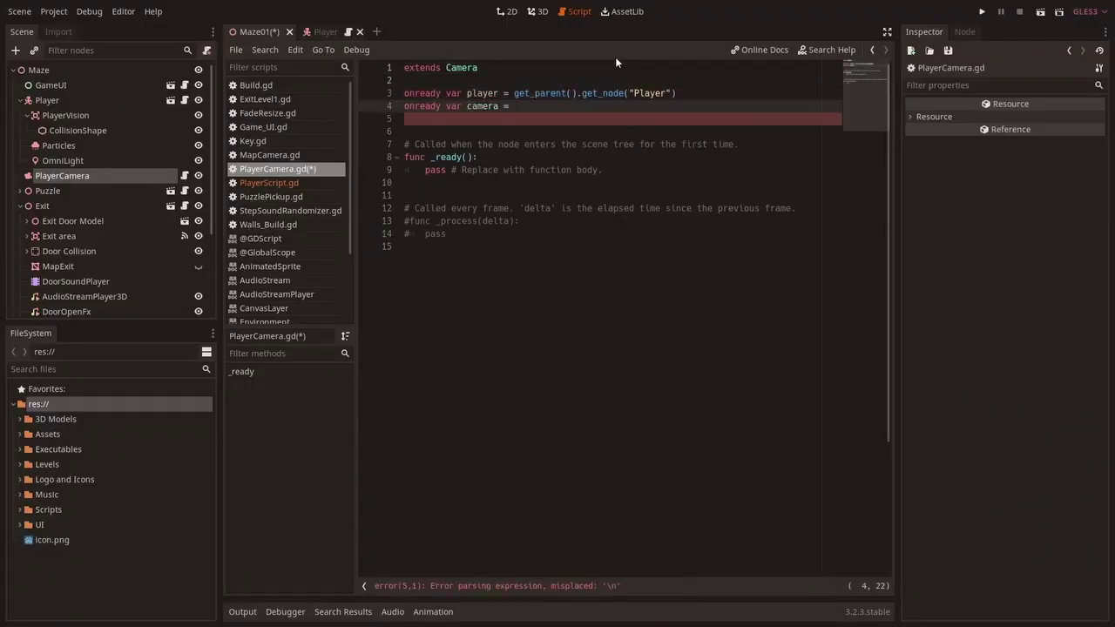
- Set the camera variable to get_node(".") and begin a new 'onready var player_' line
text(get_node("."))
key(Down)
text(onready var player_)
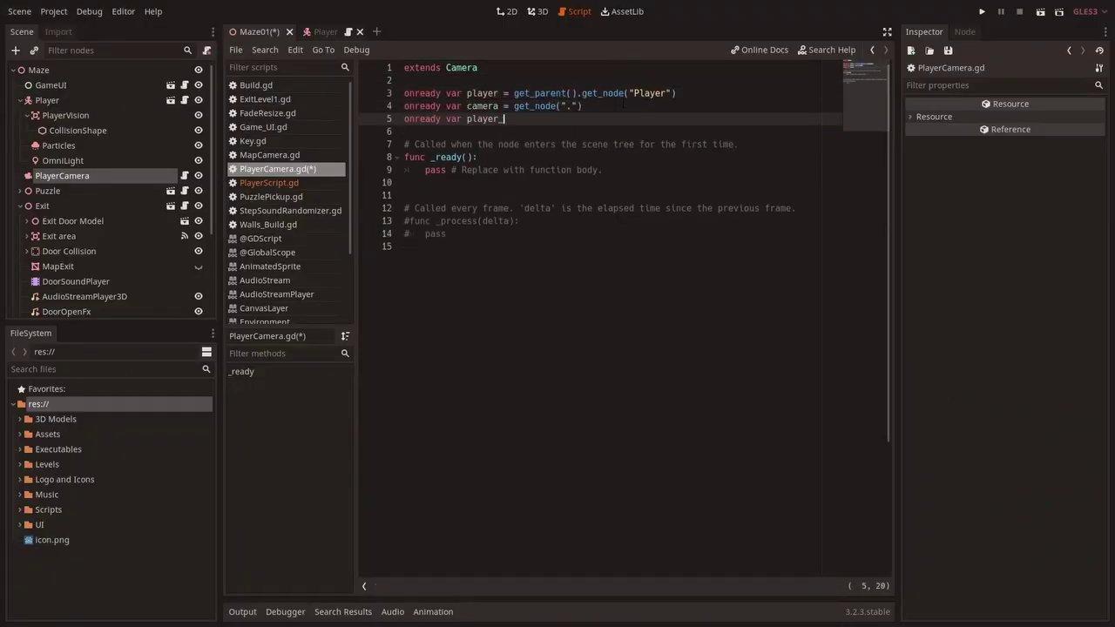
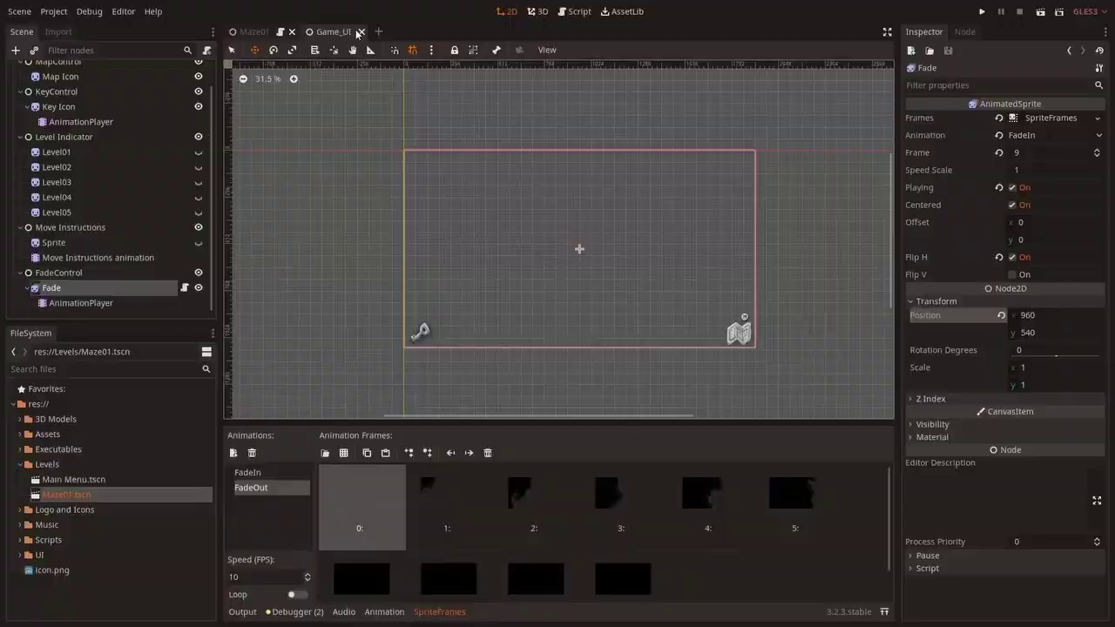
- Close the Game_UI scene tab to return to the Maze01 level
click(359, 32)
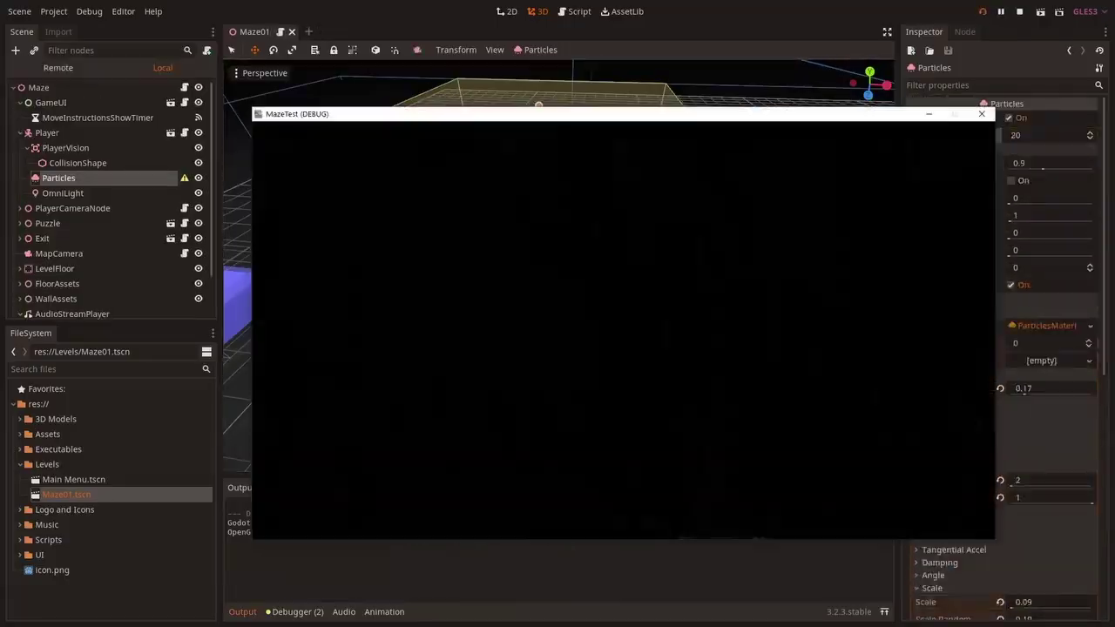
- Test-run the maze level, then run it again to check the 40-particle MapParticles emitter
key(F5)
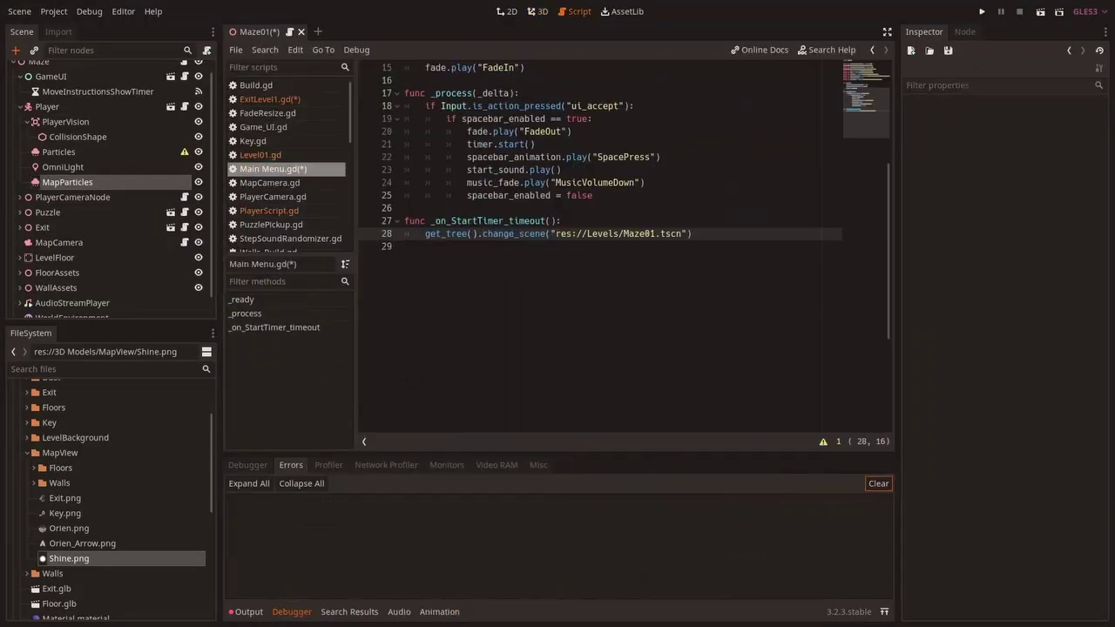
key(F5)
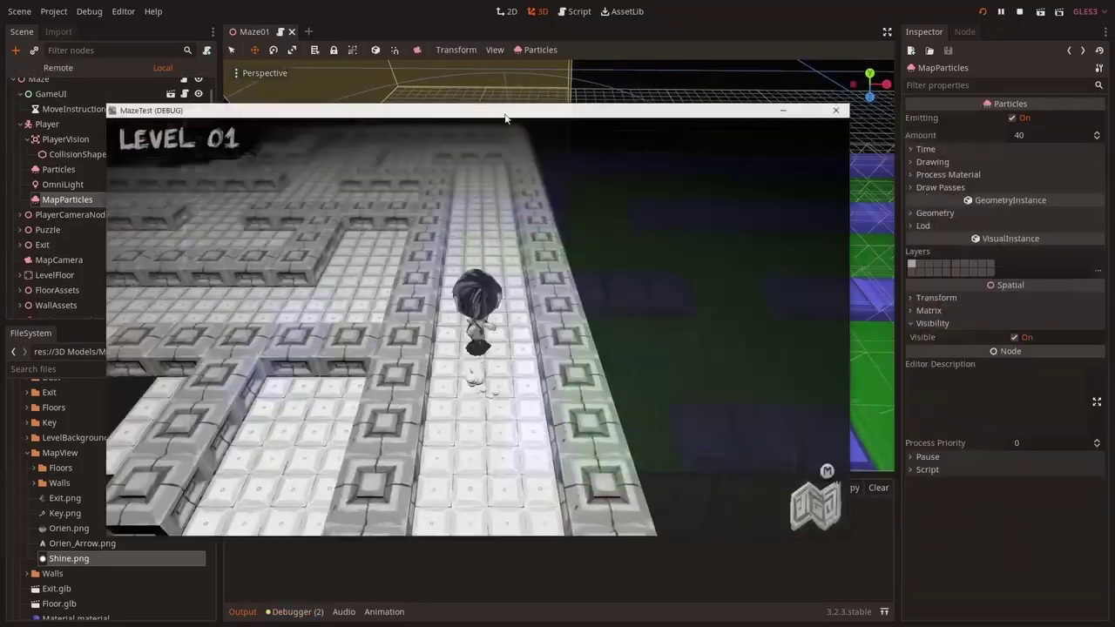
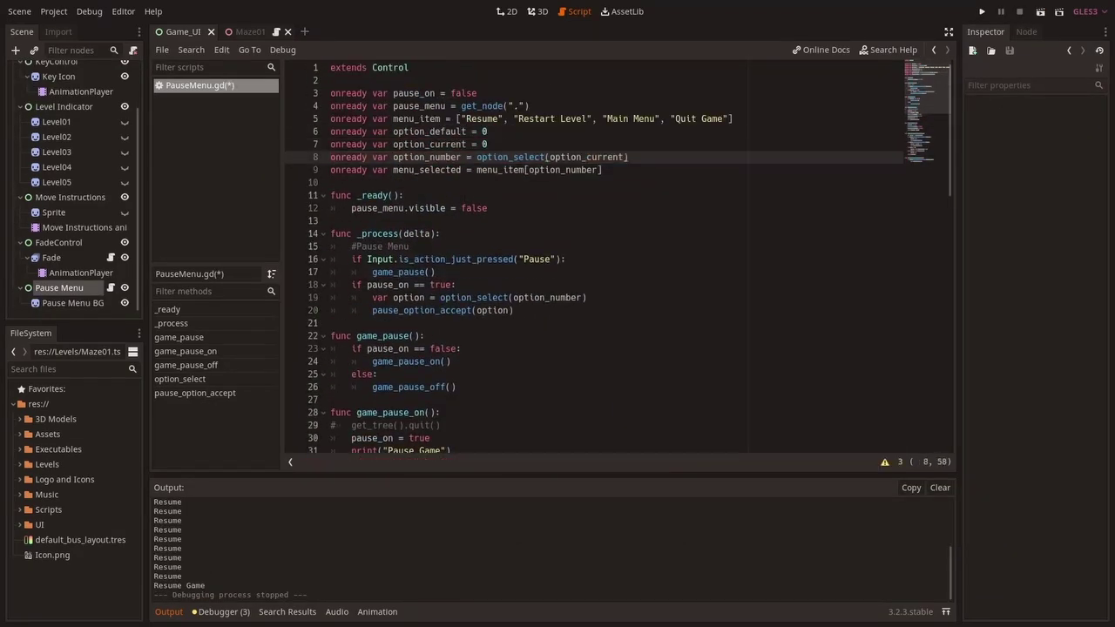
- Test the pause menu's option cycling in repeated F5 runs, checking menu_selected on line 44
key(F5)
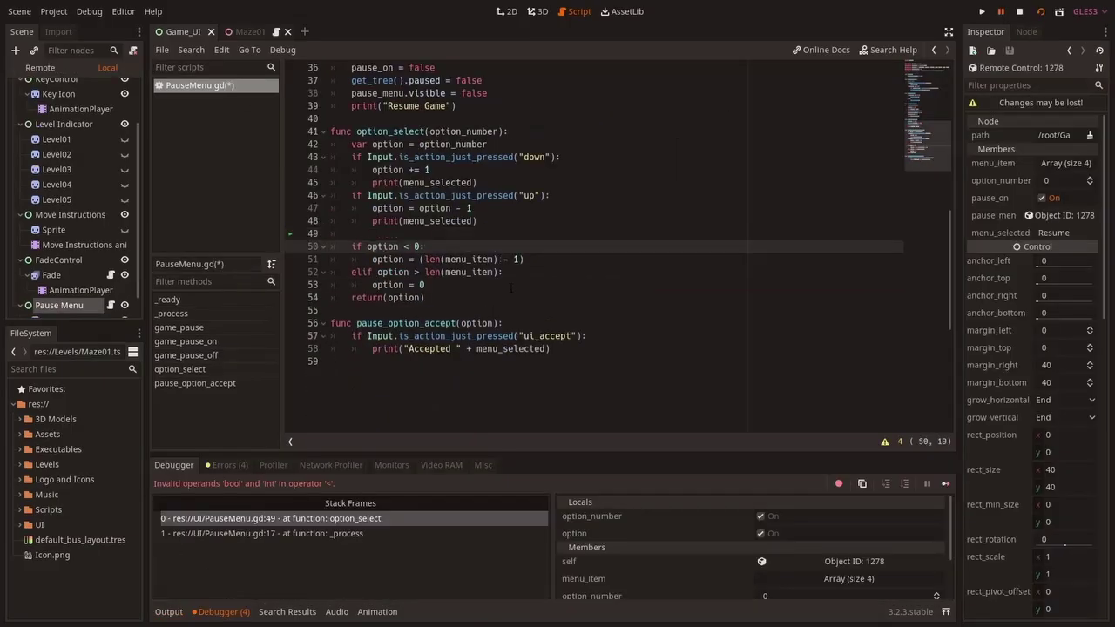
scroll(617, 254, up, 1)
double_click(440, 208)
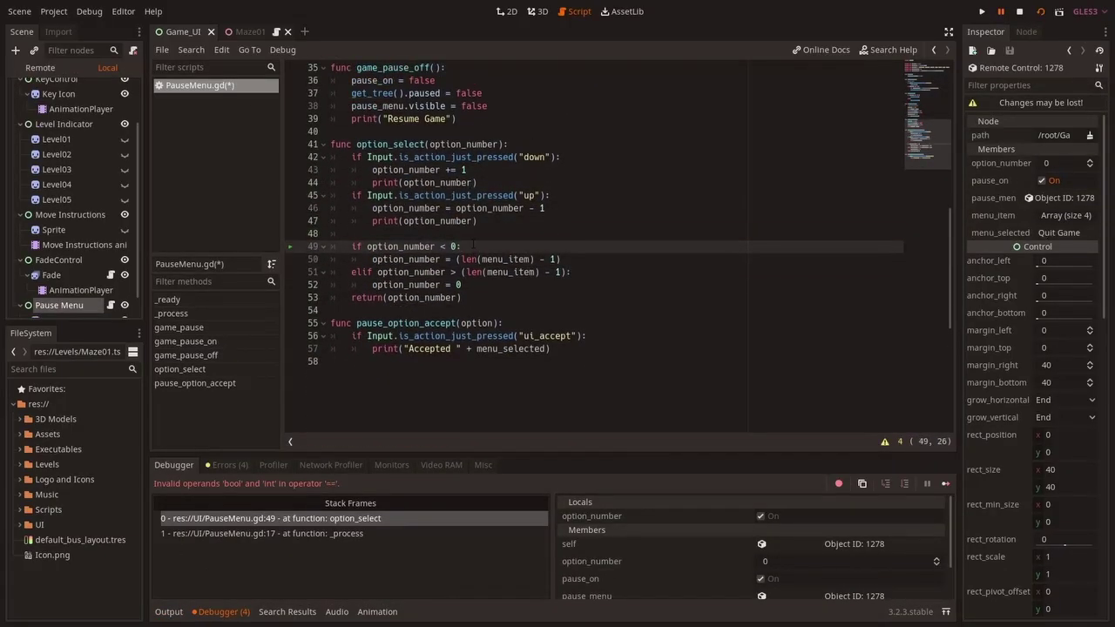
key(F8)
key(F5)
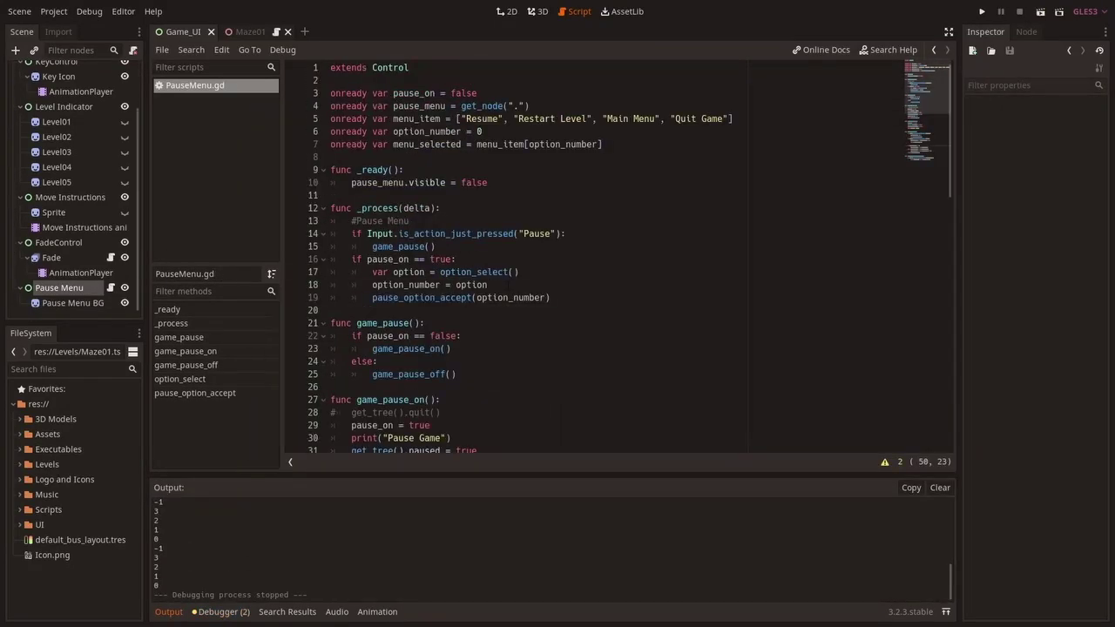
key(F5)
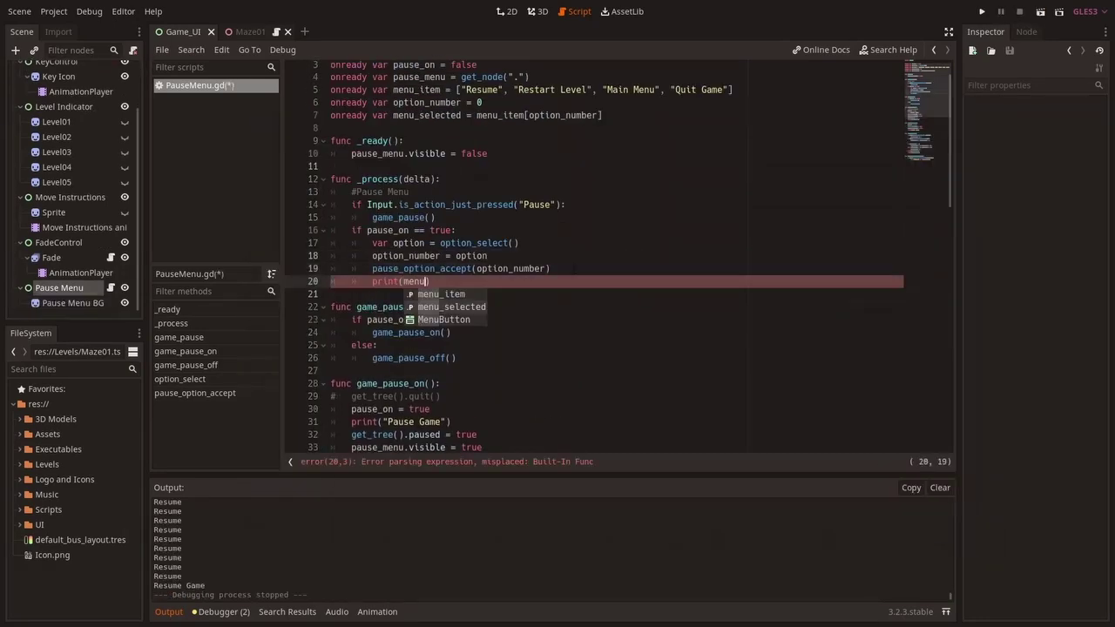
key(F8)
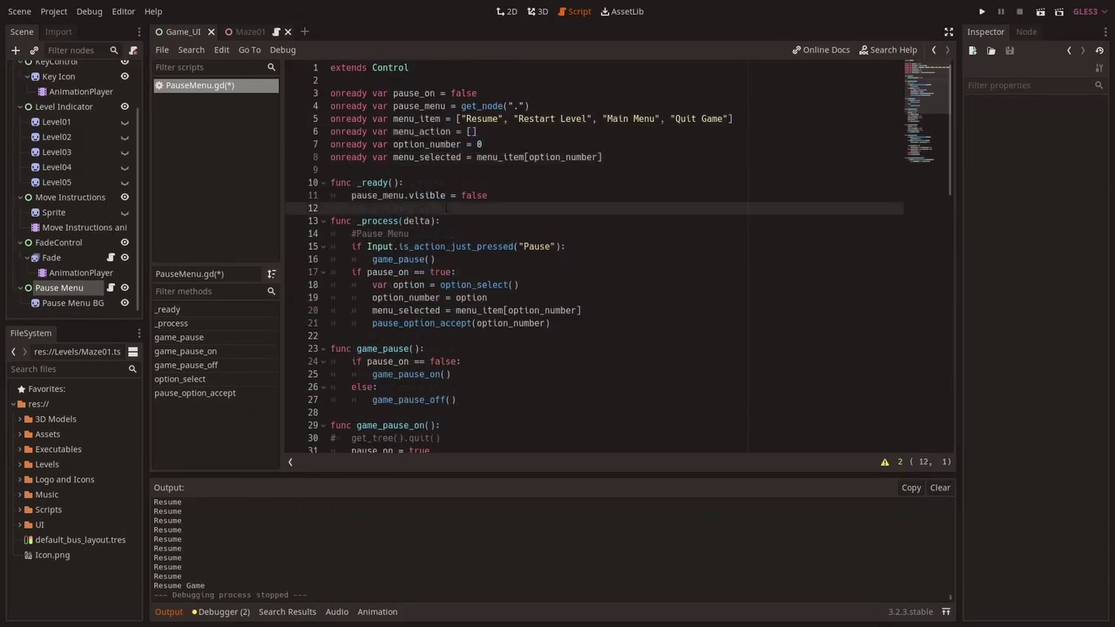
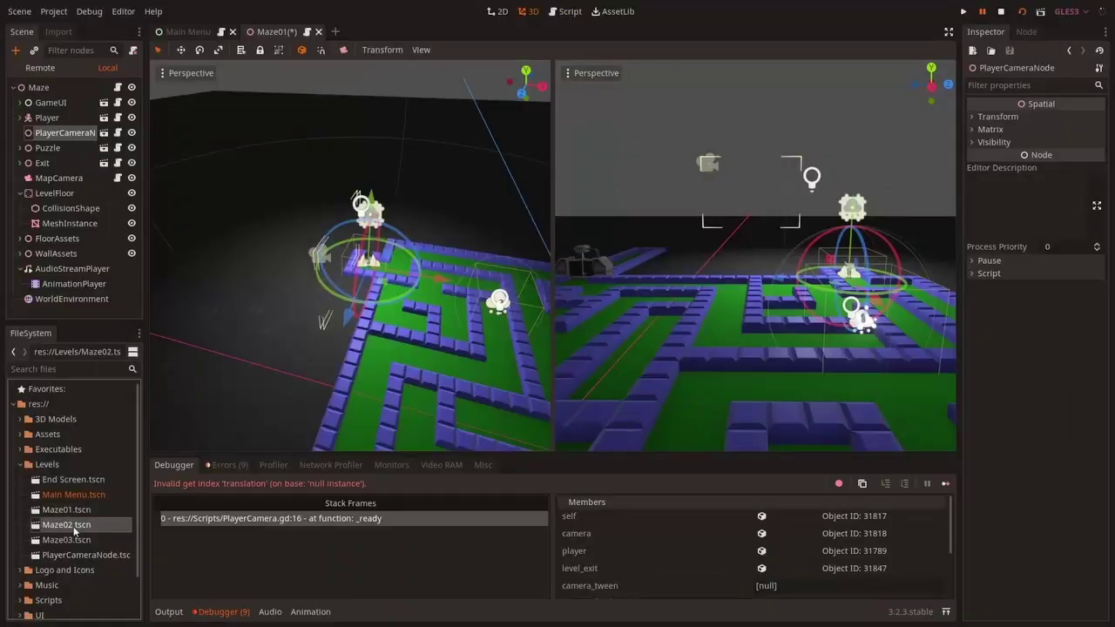
- Open Maze02.tscn from the FileSystem dock while the Level 01 test run keeps playing
double_click(74, 528)
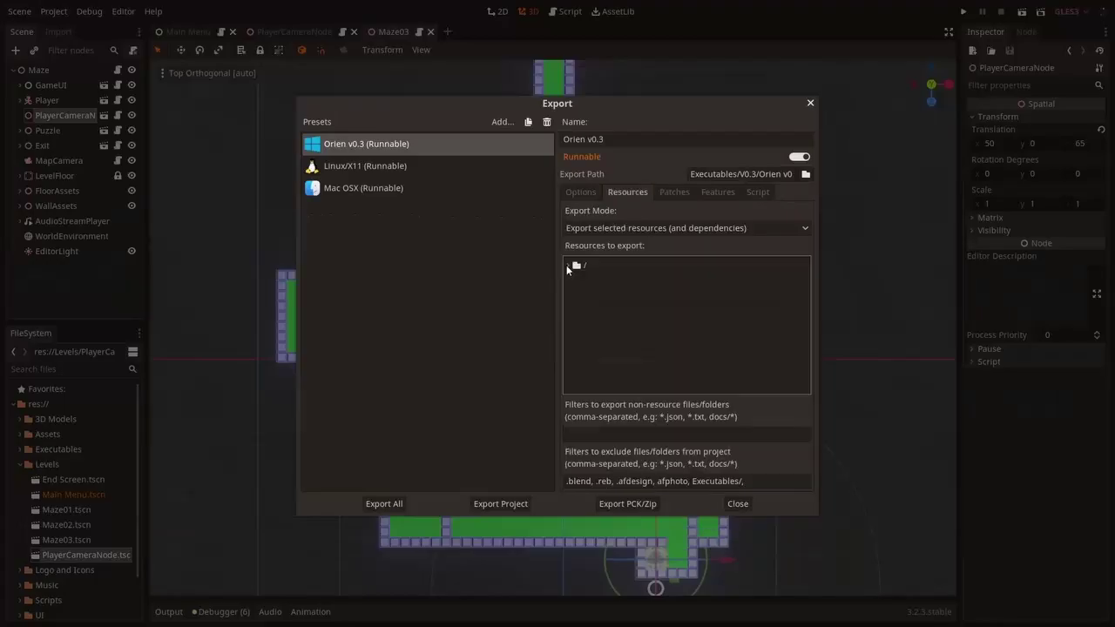
- Export the Orien v0.3 Windows preset build as Orien v0.3.exe
click(496, 504)
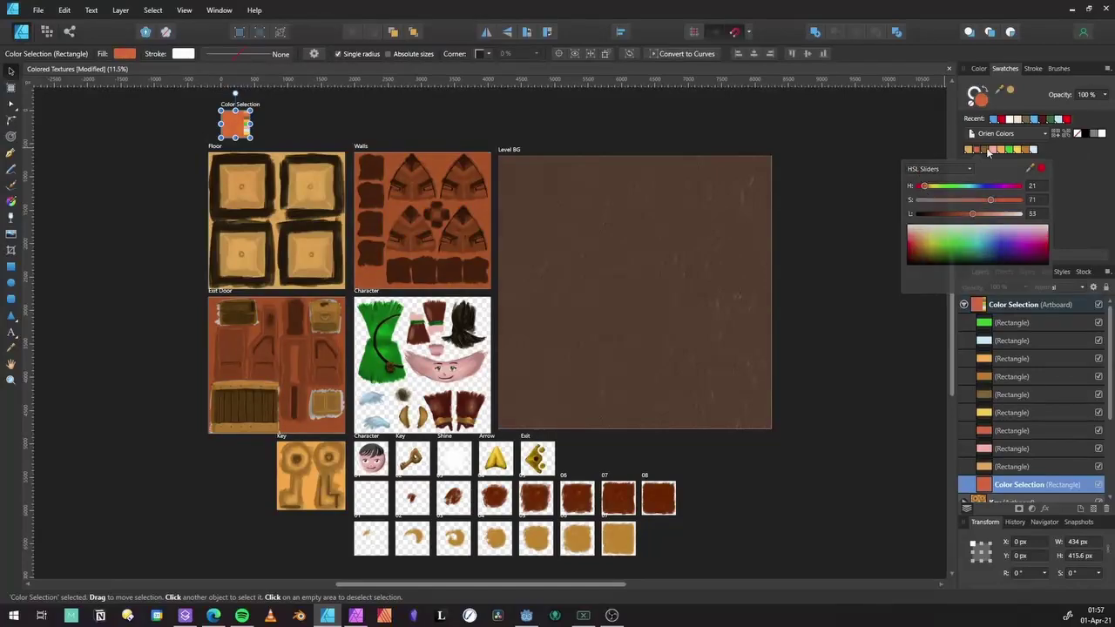
- Shift the Color Selection hue so the floor, wall and door textures turn olive-green
click(1003, 186)
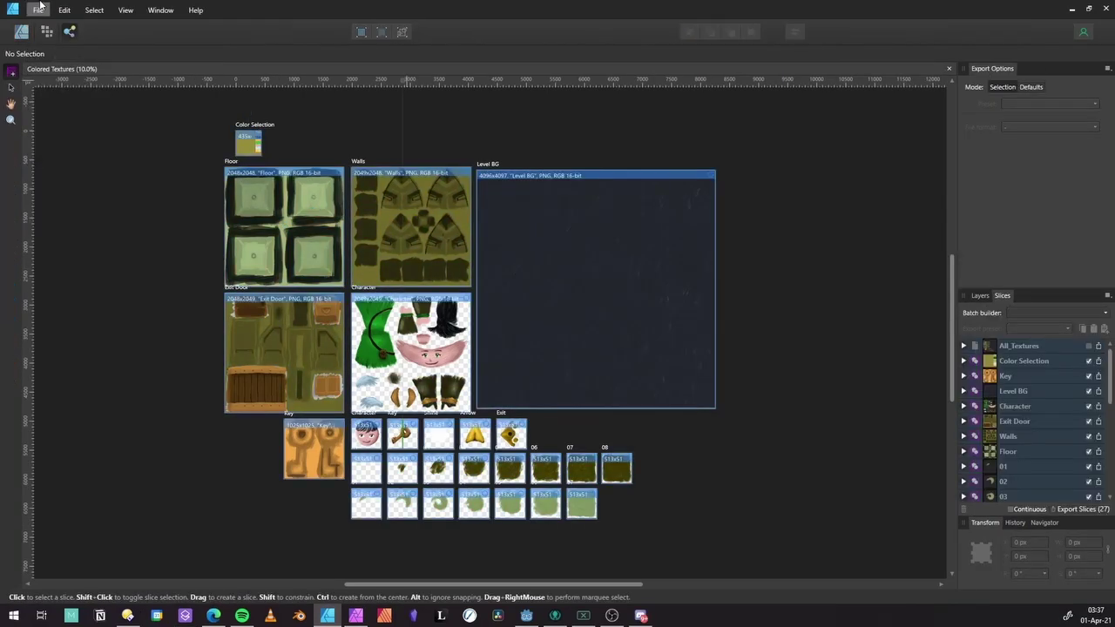
- Let Godot reimport Walls_Texture.png, then return to the texture document in Affinity Designer
key(alt+Tab)
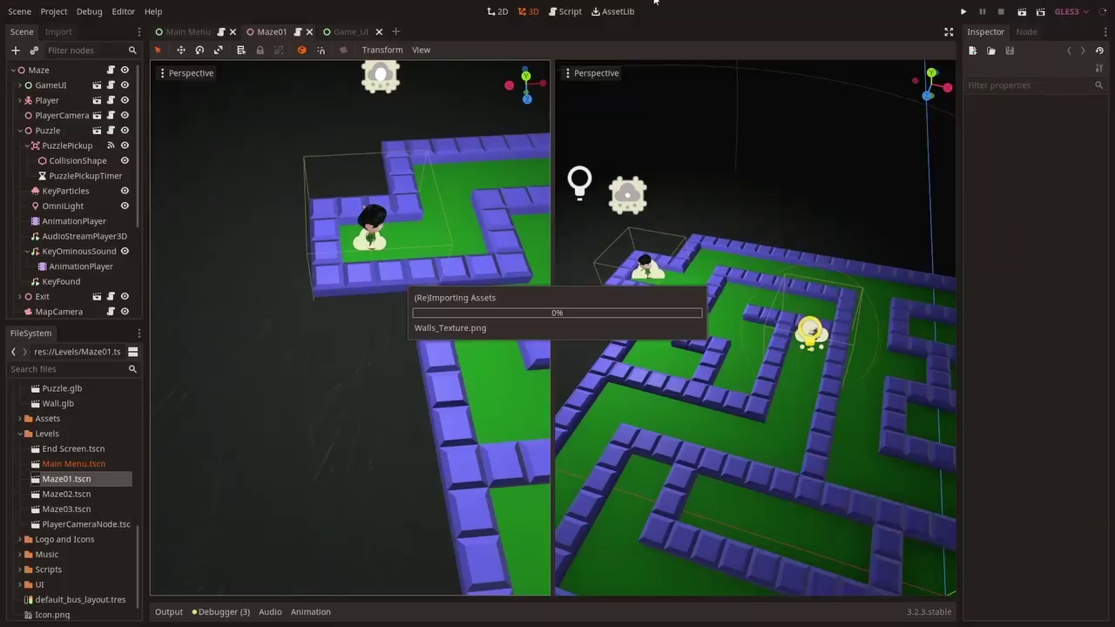
key(alt+Tab)
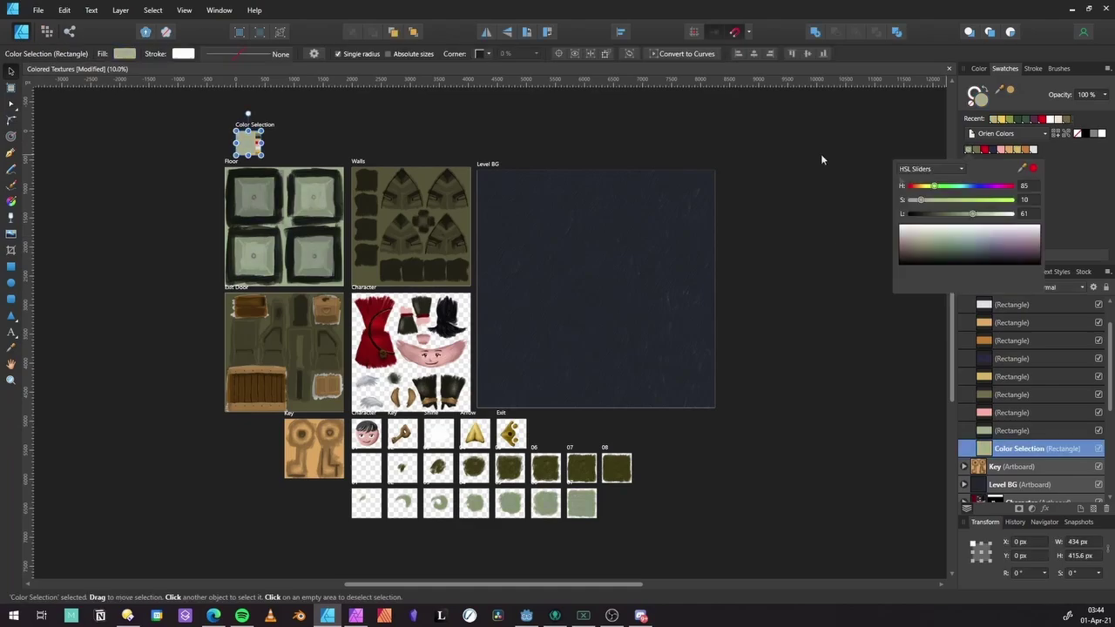
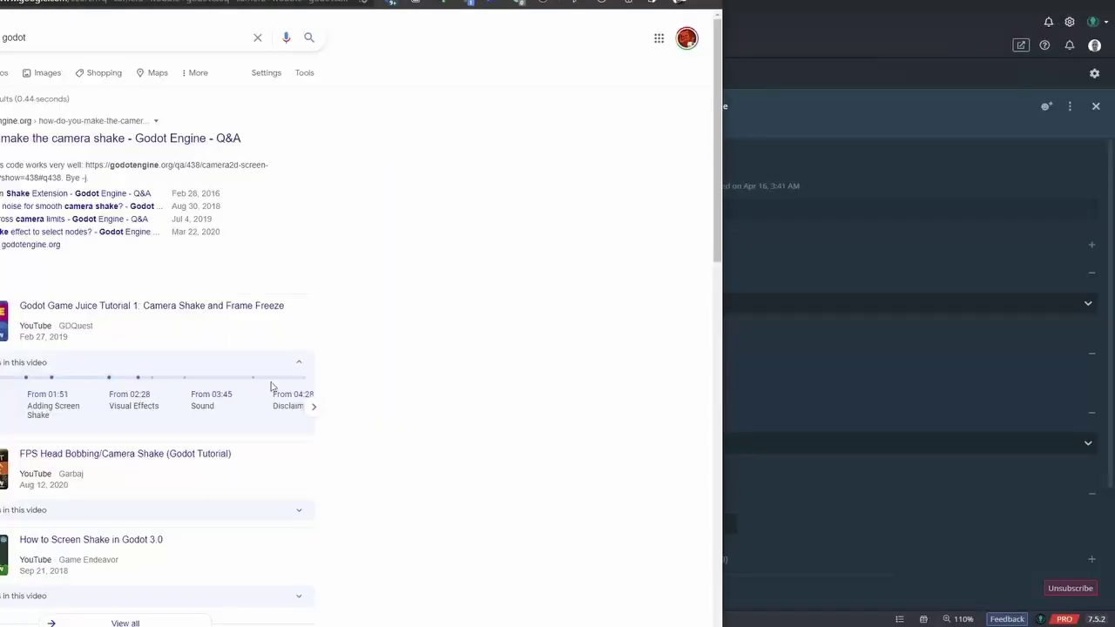
- Open Game_UI.gd and place the cursor above the fullscreen switch code to add a fullscreen variable
click(271, 386)
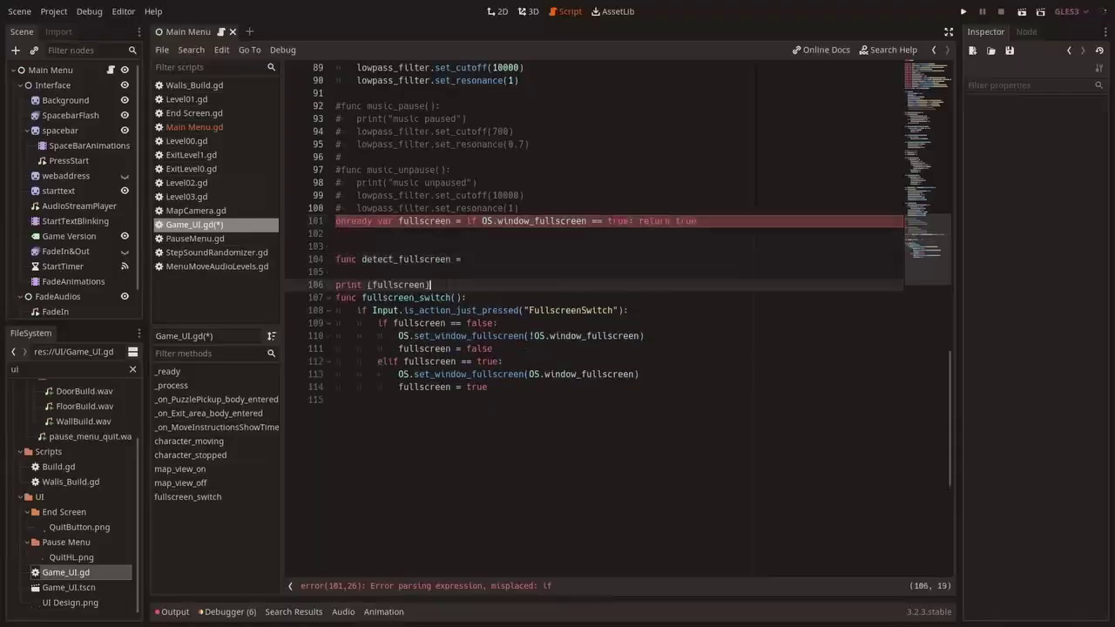
- Write detect_fullscreen() so fullscreen is true when OS.window_fullscreen is true, else false
text((): if OS.window_fullscreen == true: fullscreen = true else: fulls)
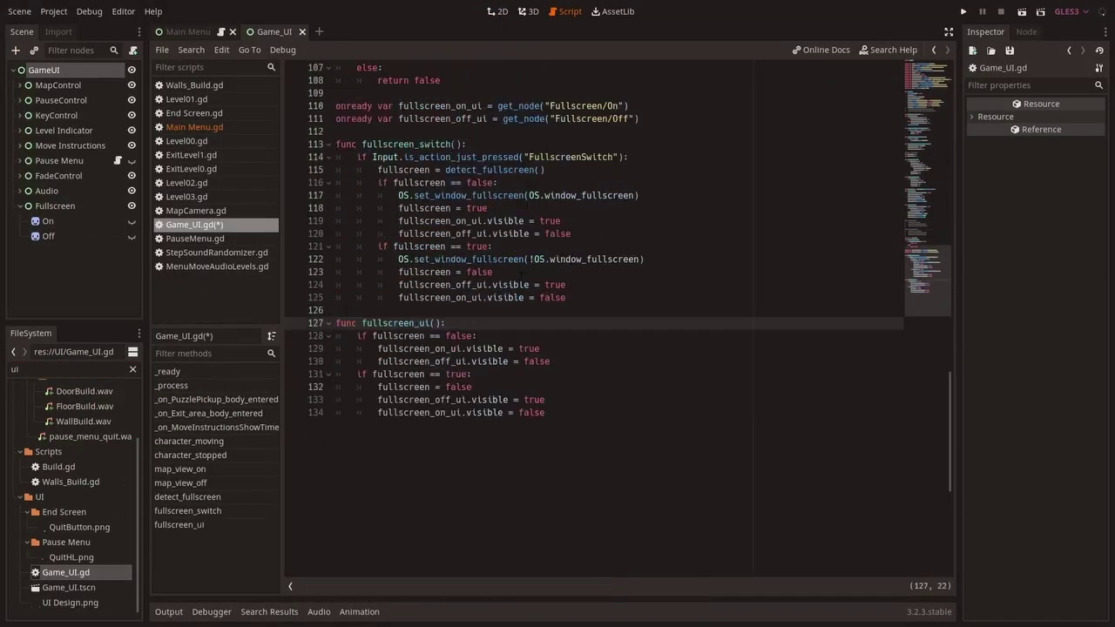
- Run the game with F5 to test the fullscreen detection and UI
key(F5)
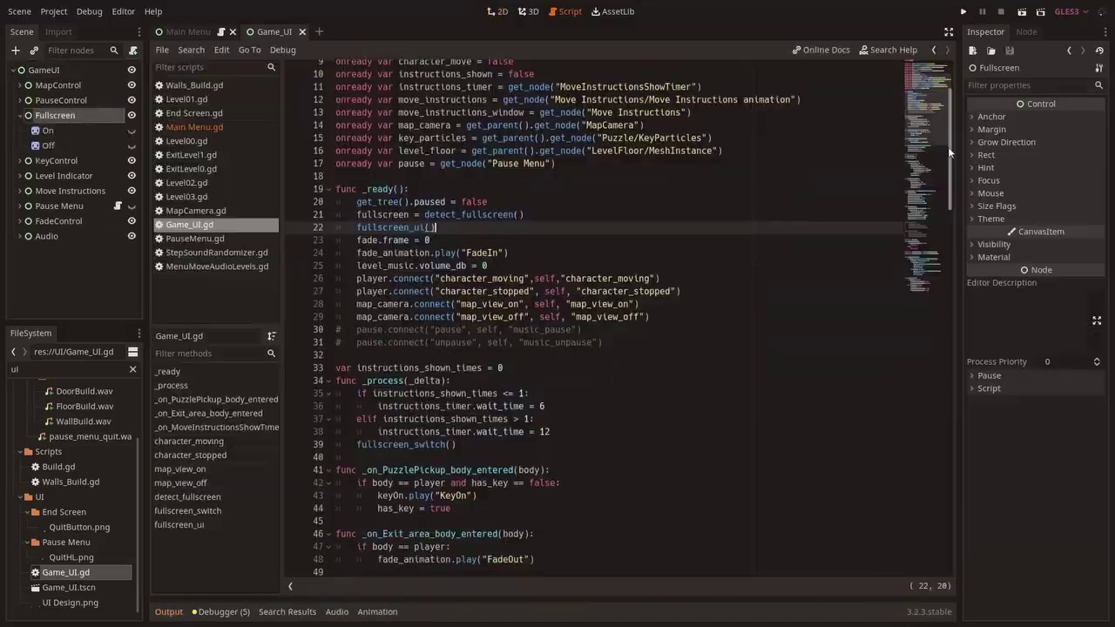
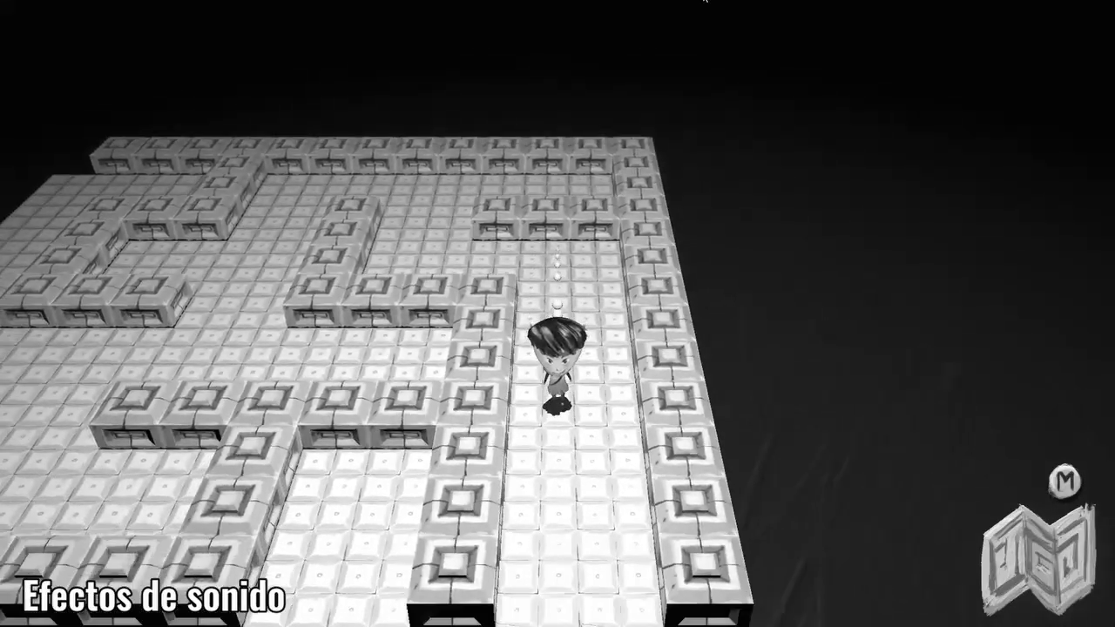
- Walk the character up, left and down through the maze corridors using W/A/S/D
key(w)
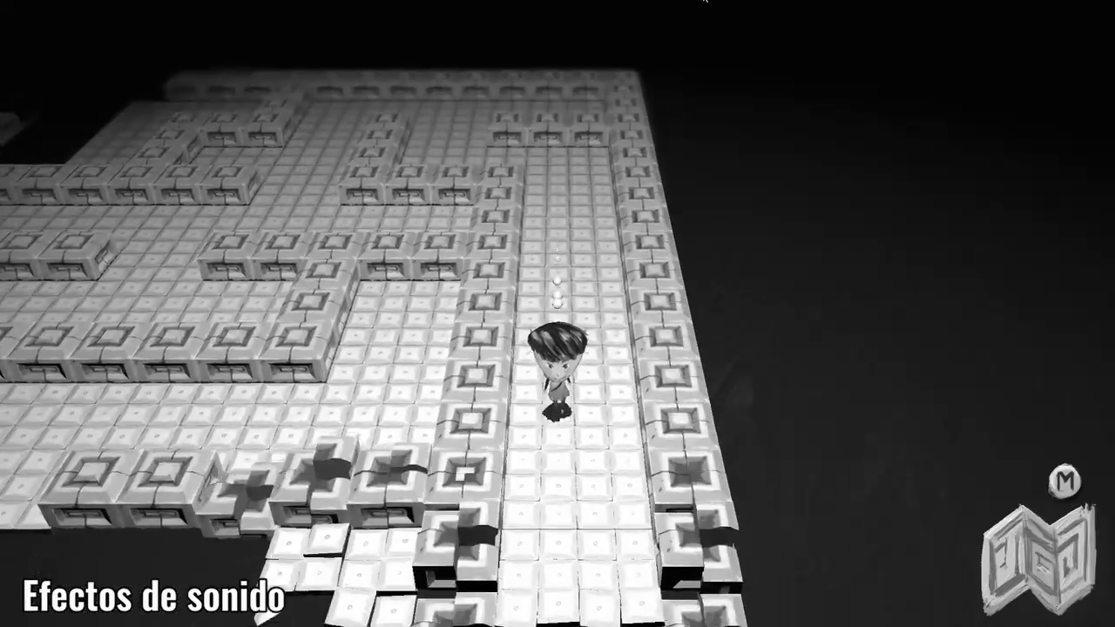
key(w)
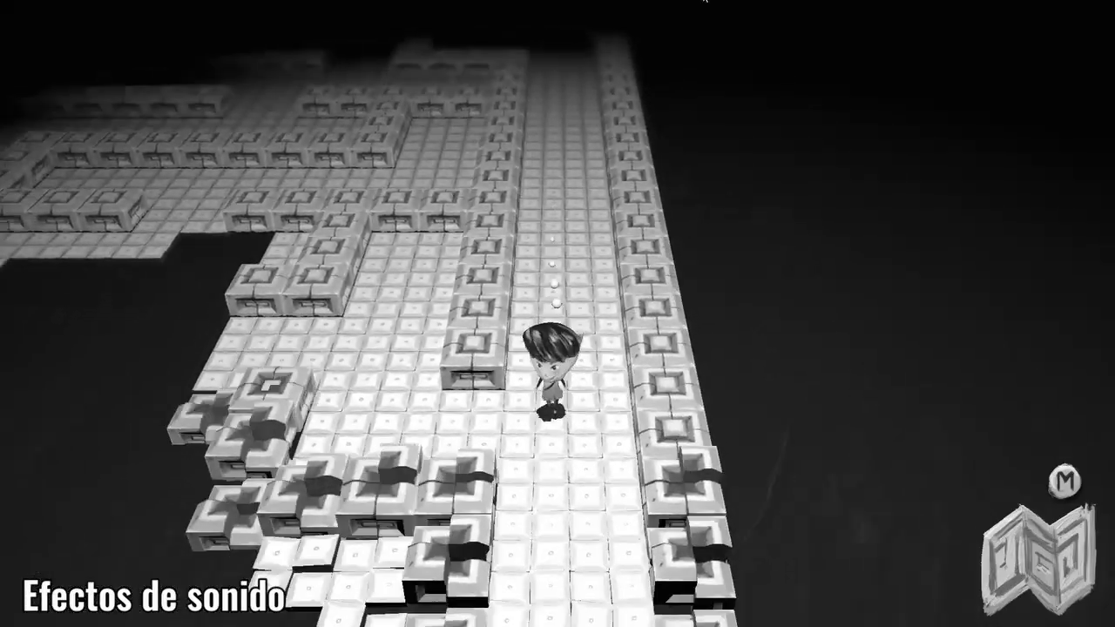
key(a)
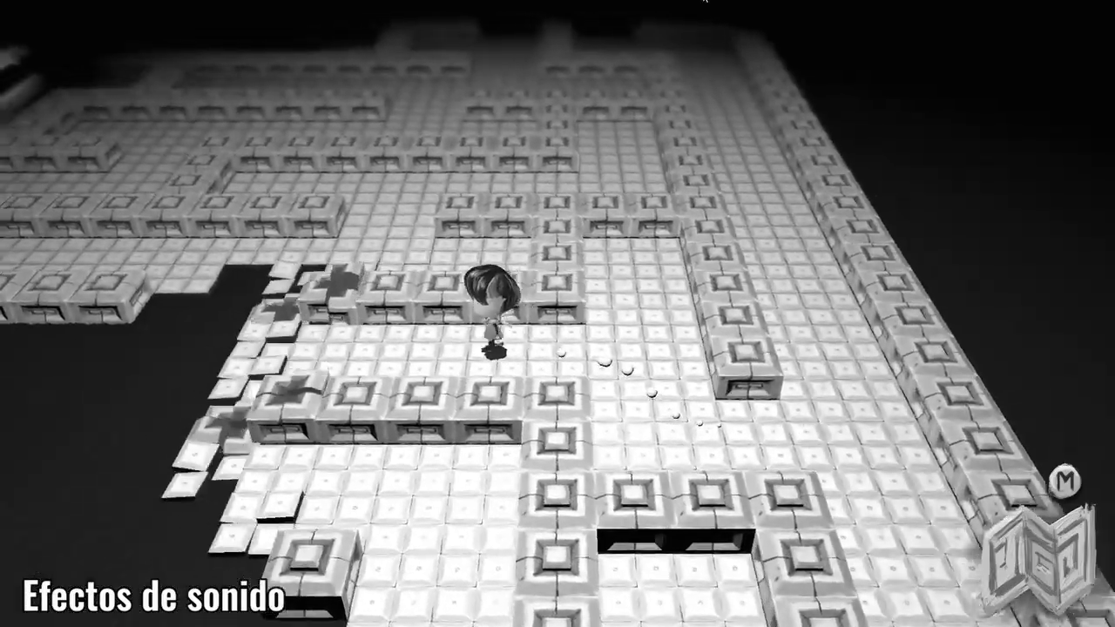
key(a)
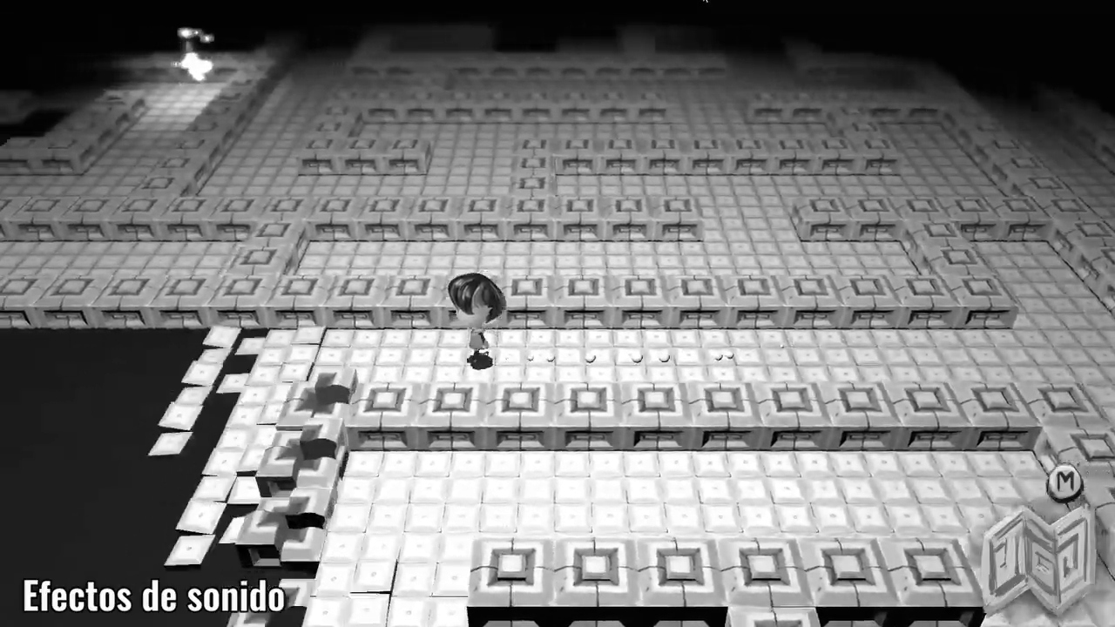
key(s)
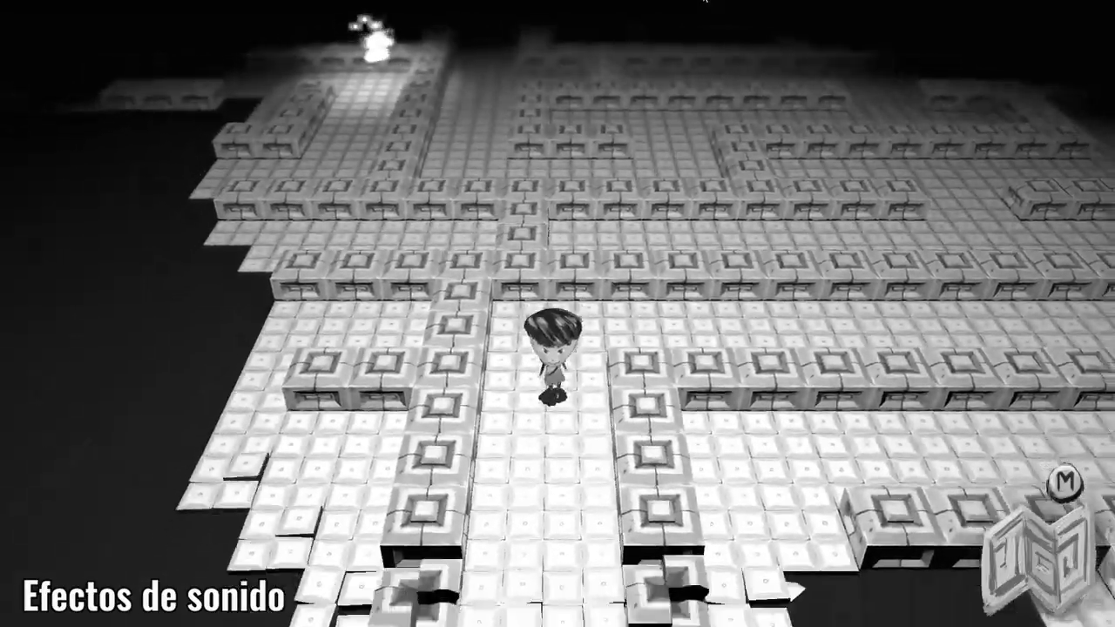
key(s)
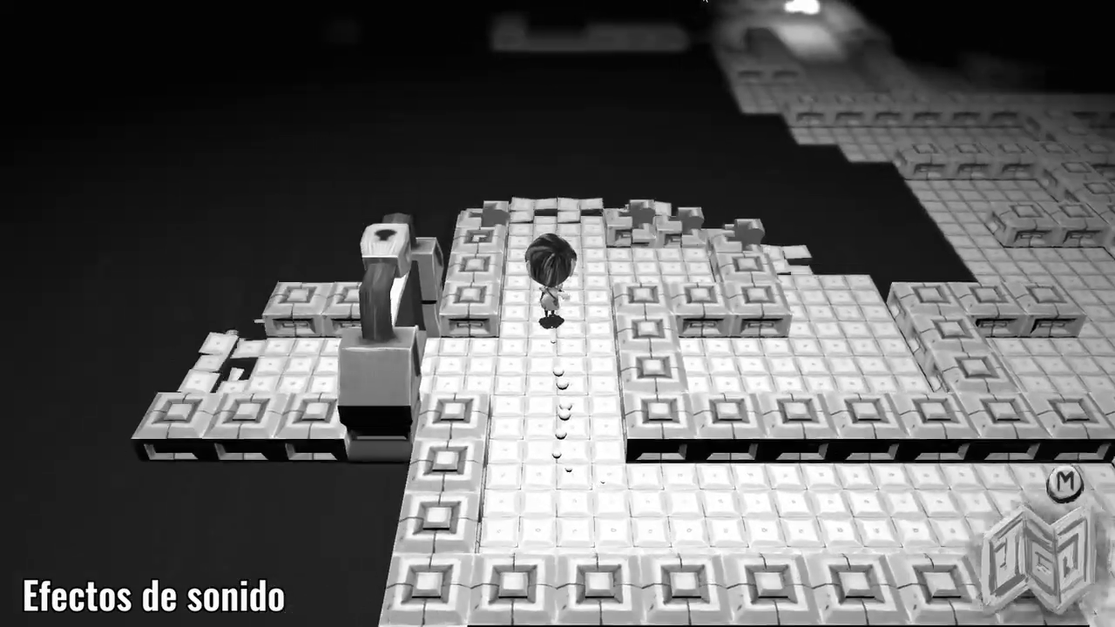
- Steer with the arrow keys down to the lever and left across the bridge until the fade
key(Up)
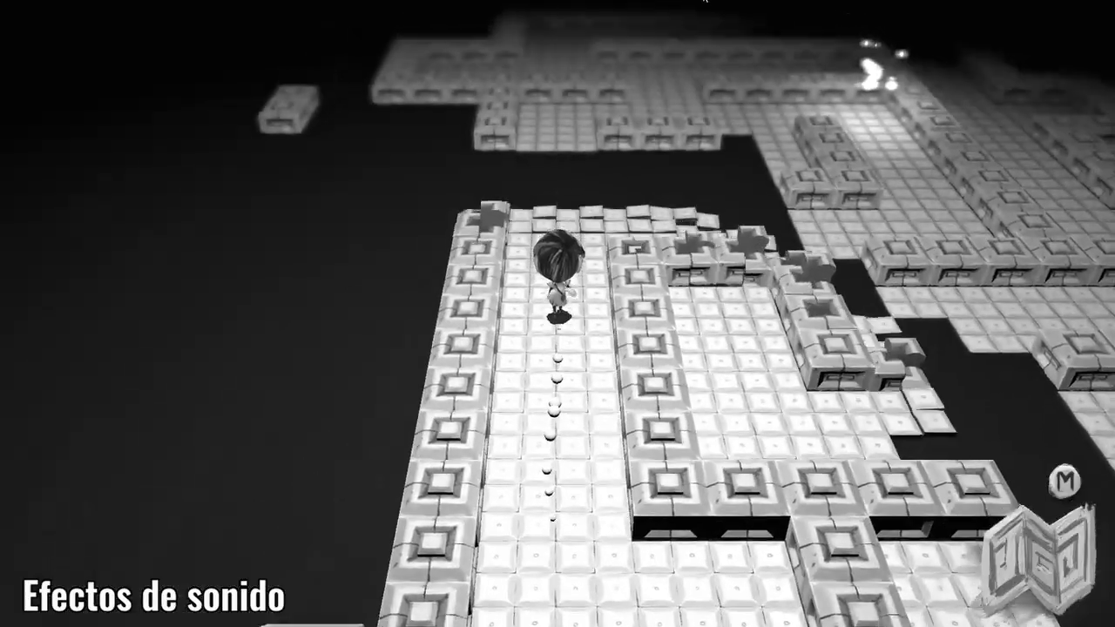
key(Right)
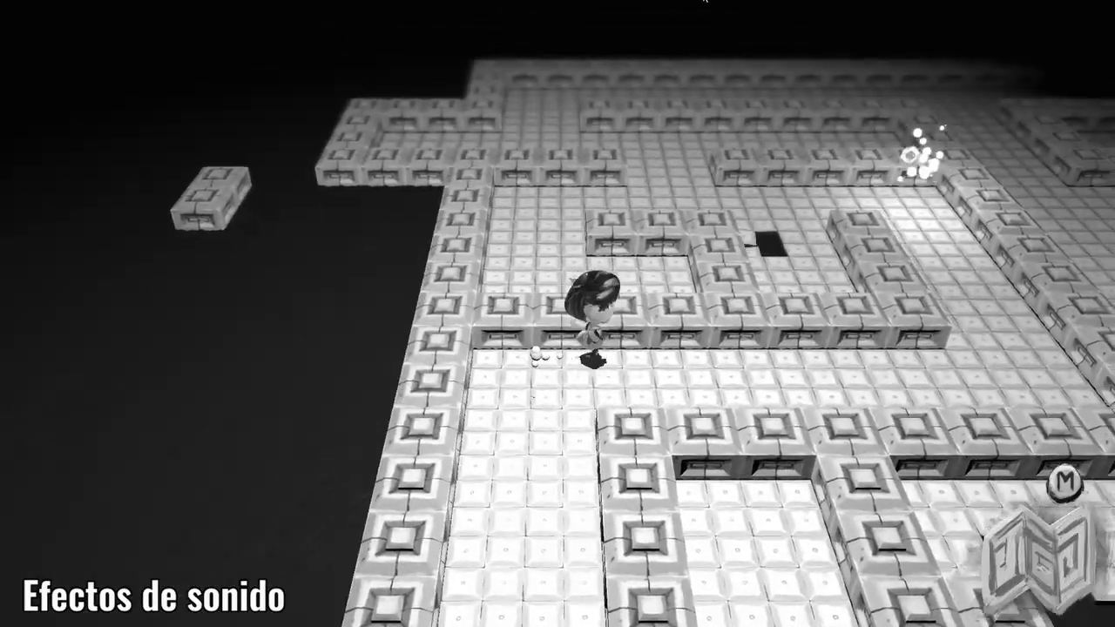
key(Up)
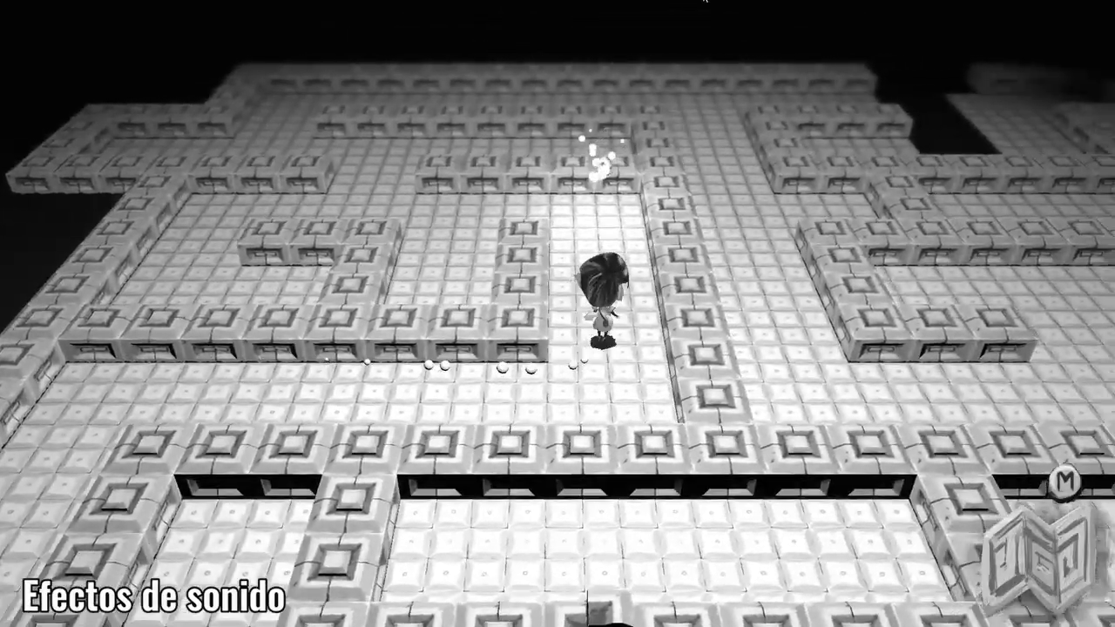
key(Down)
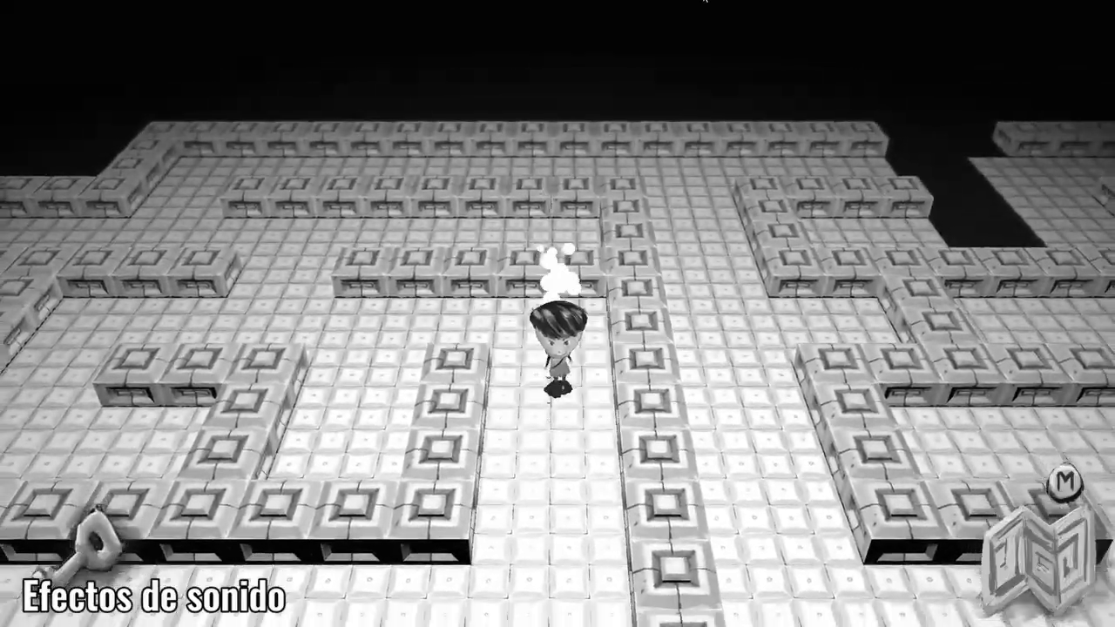
key(Left)
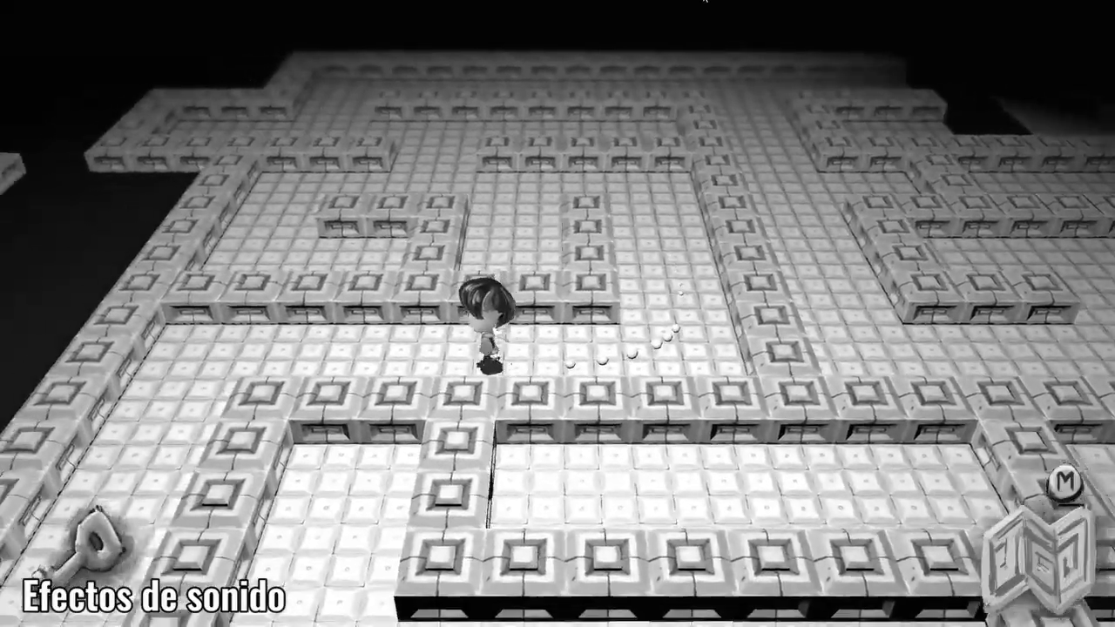
key(Down)
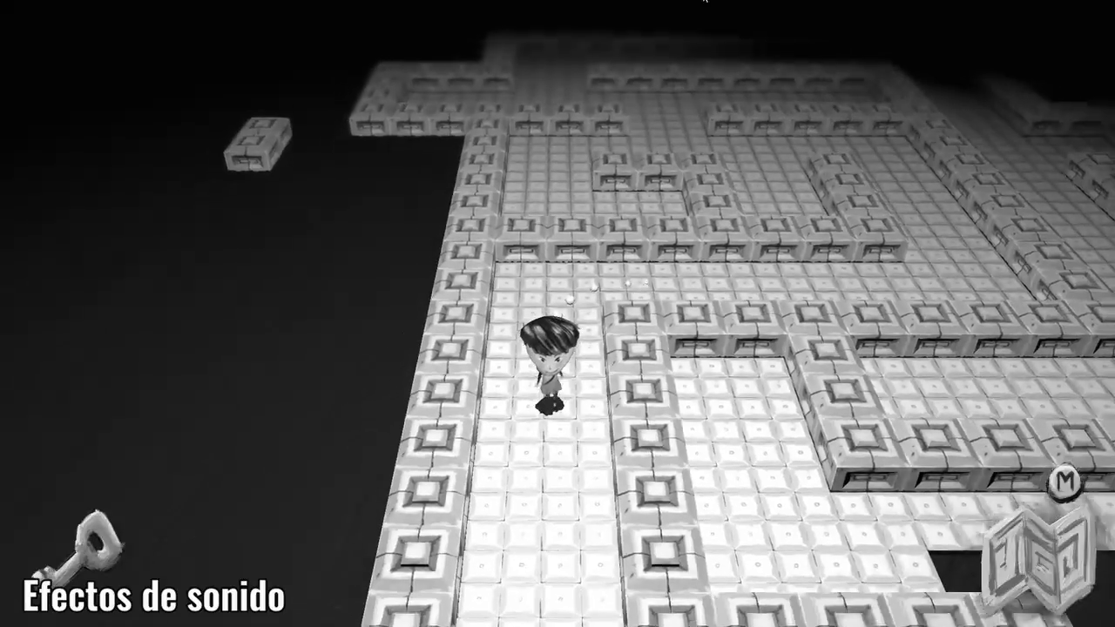
key(Down)
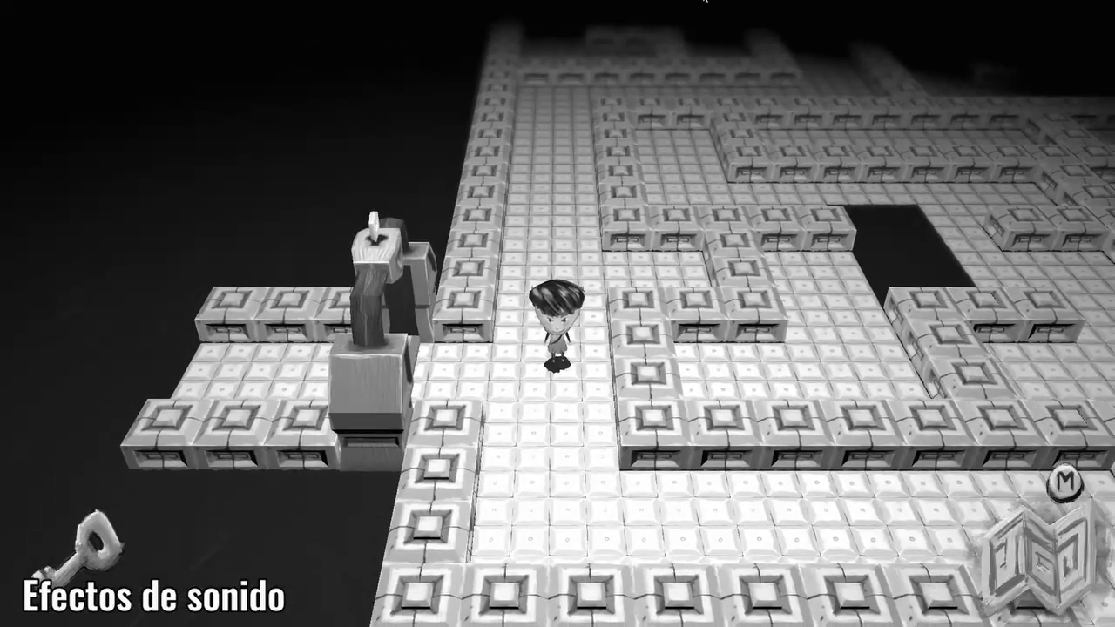
key(Left)
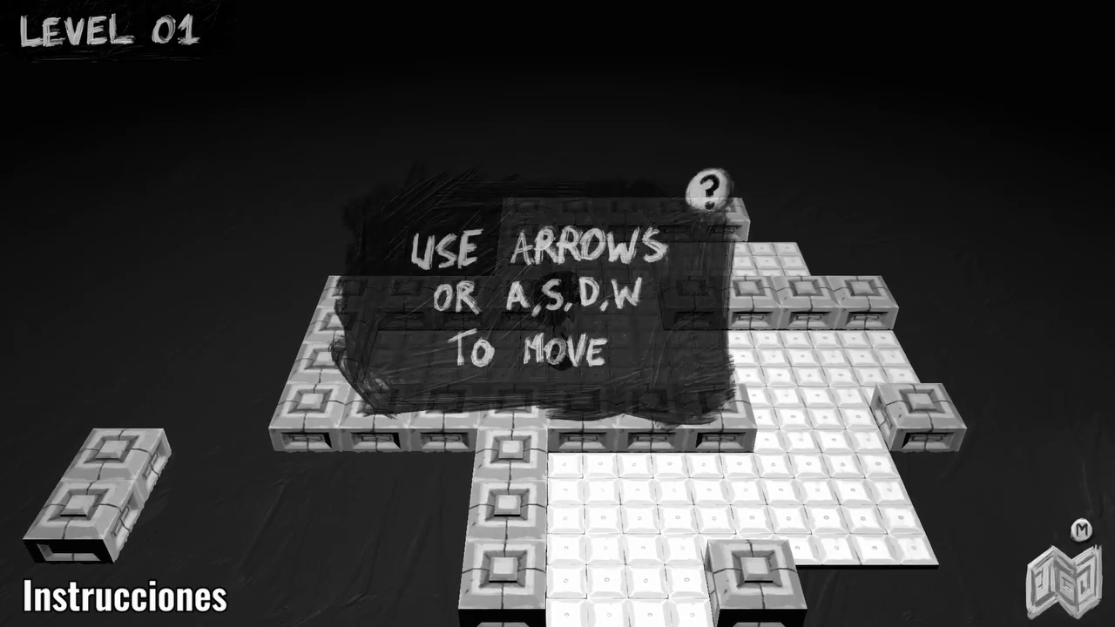
- Dismiss the Level 01 movement instructions and walk up, then right along the top corridor
key(Up)
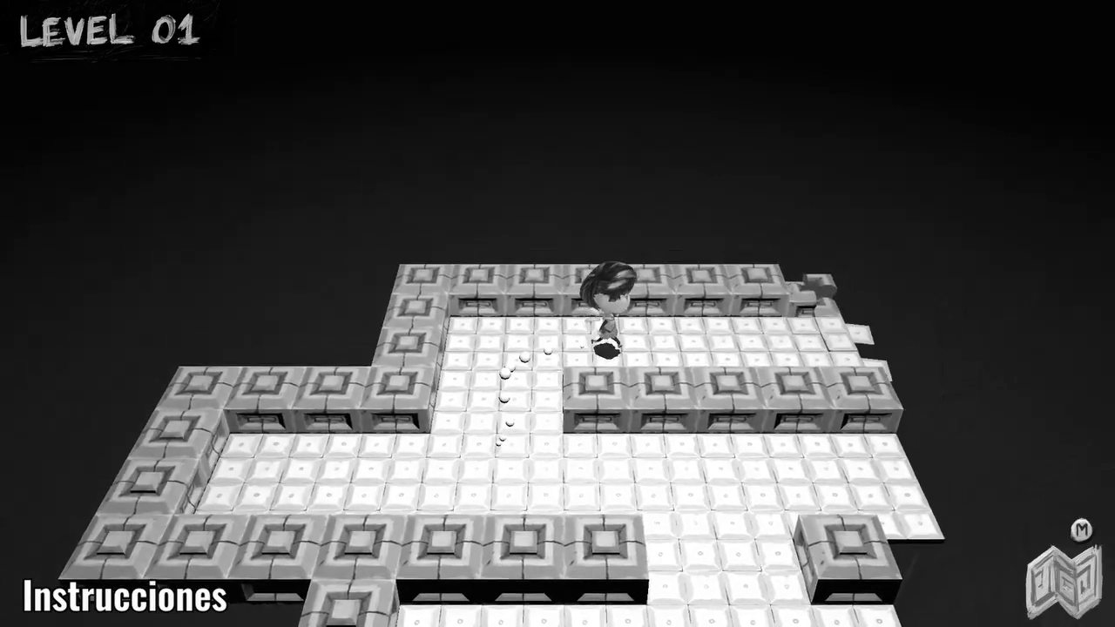
key(Right)
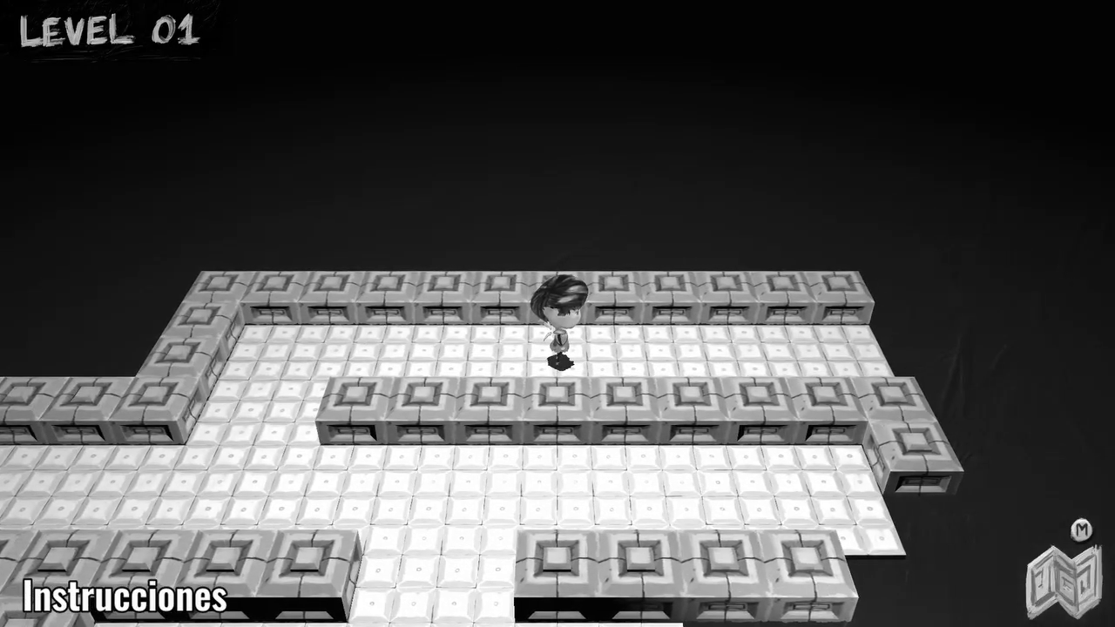
key(Right)
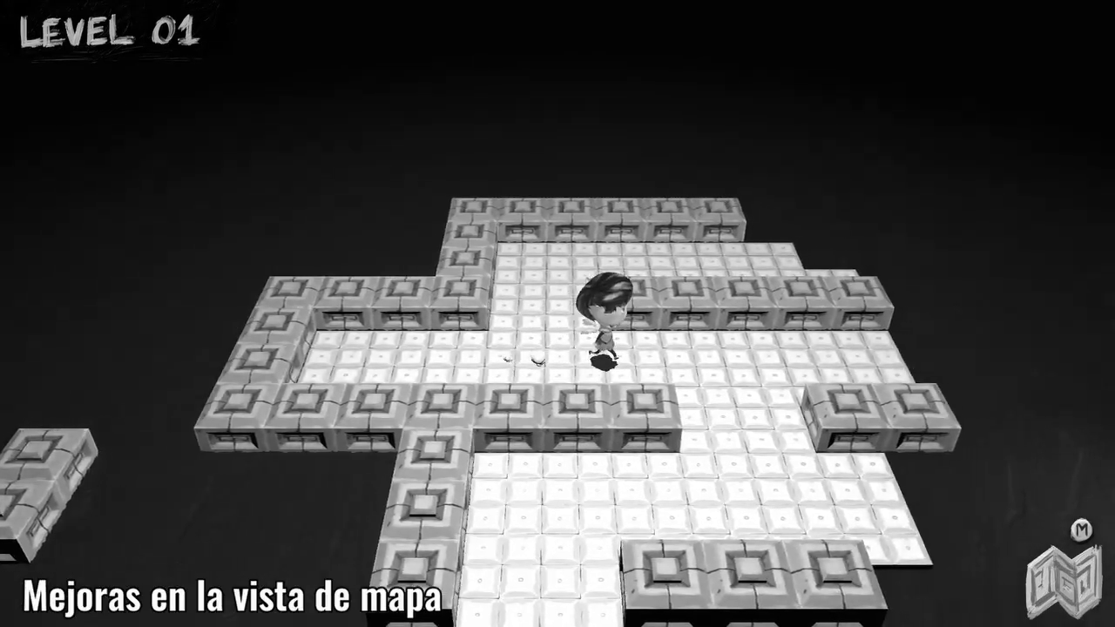
- Toggle the Level 01 top-down map with M to see the key and exit, then close it
key(m)
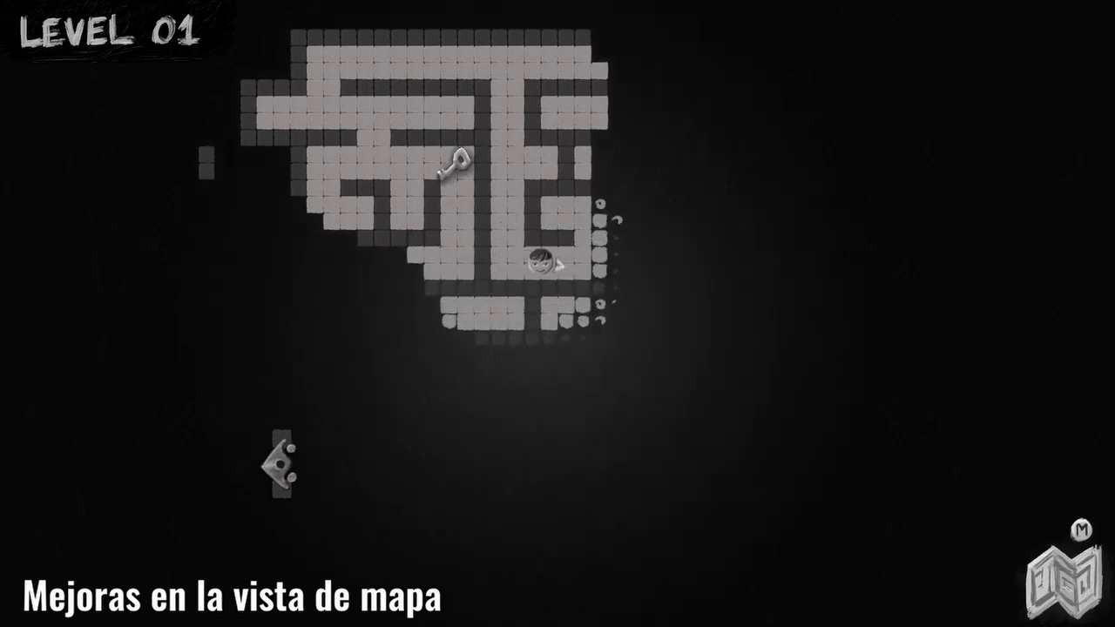
key(m)
key(m)
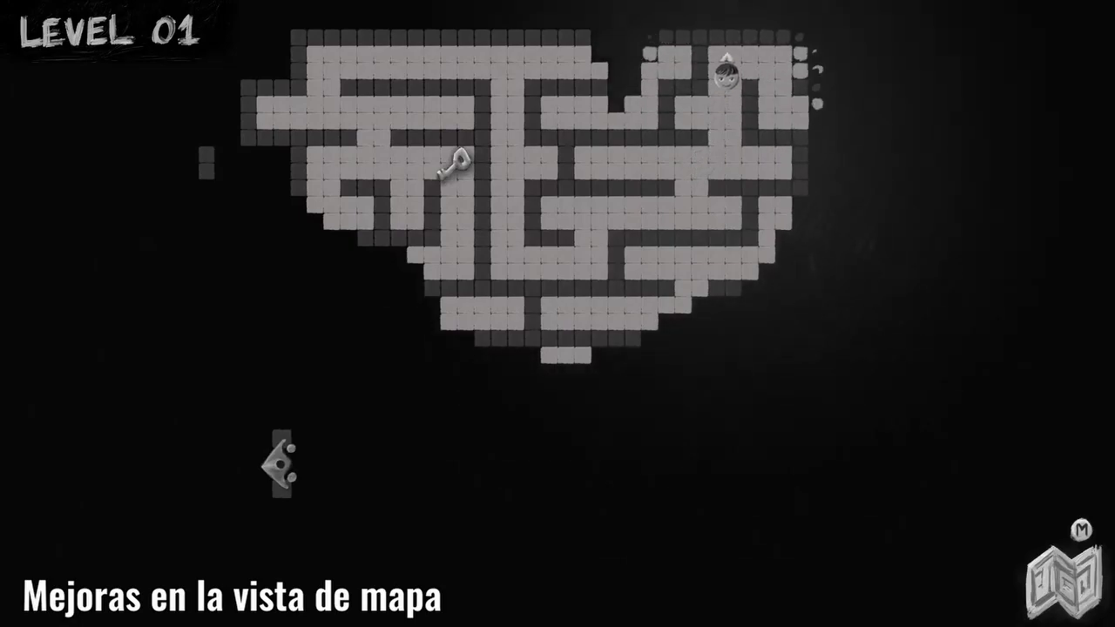
key(m)
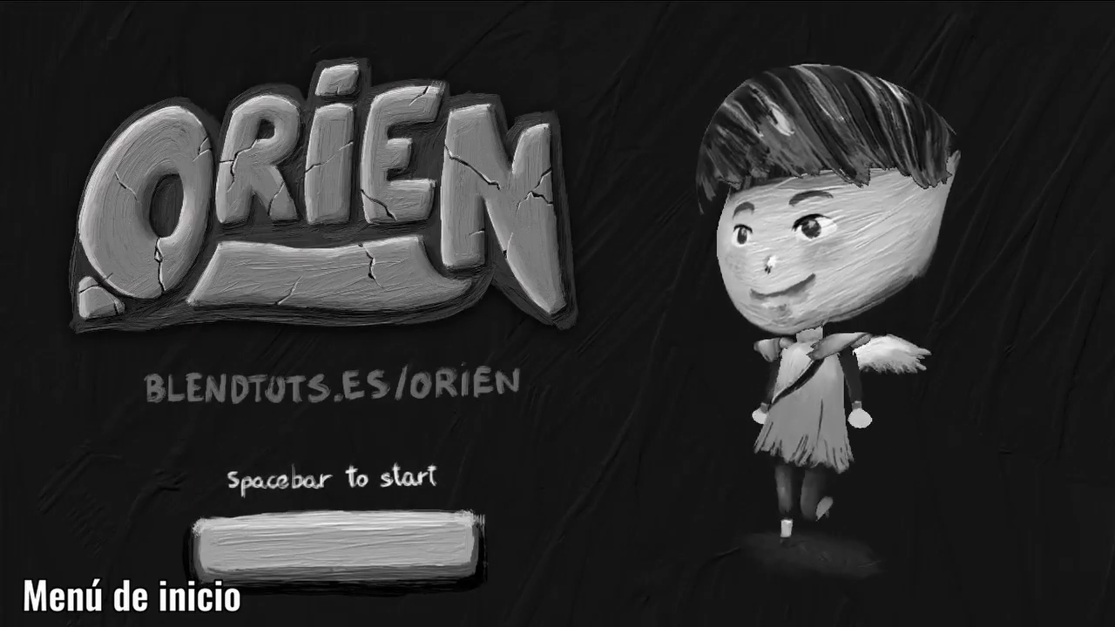
- Start the game from the title screen and walk right, down and left through the maze
key(space)
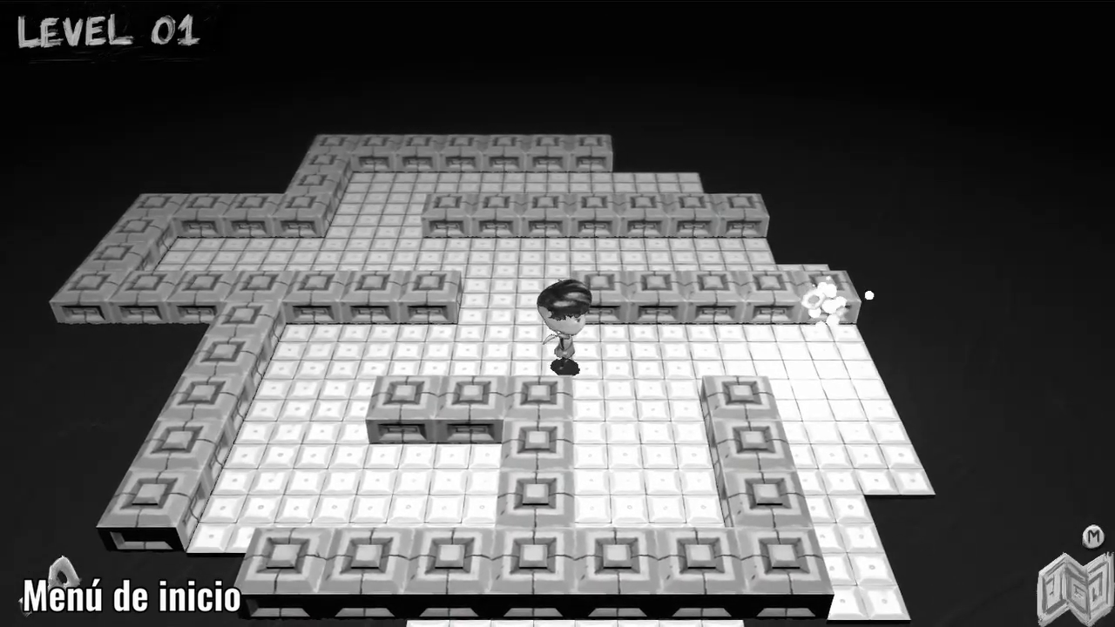
key(Right)
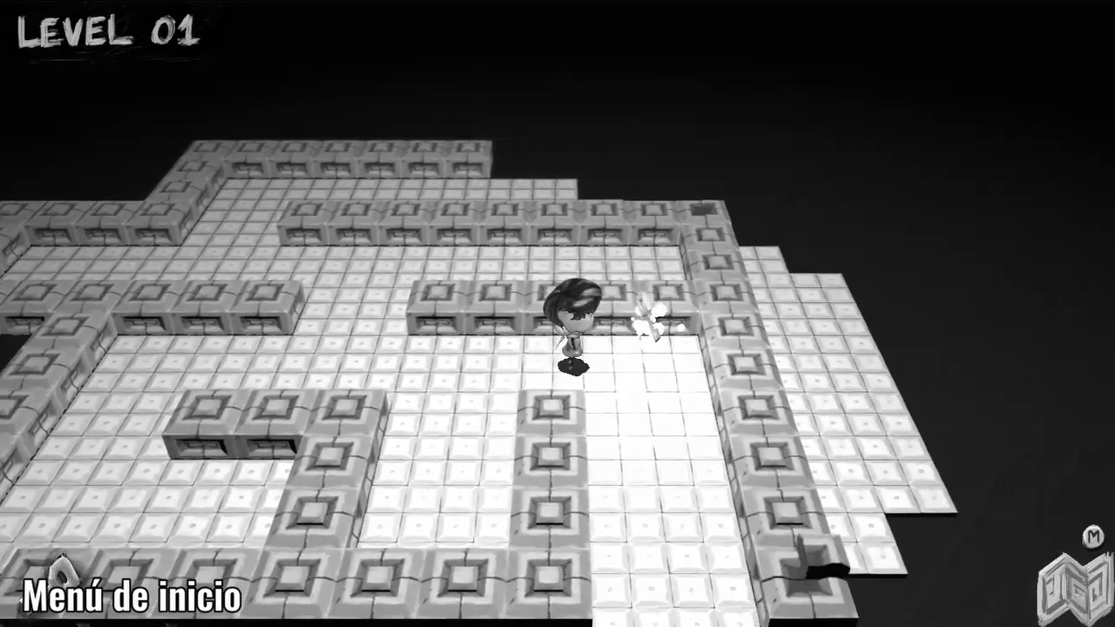
key(Down)
key(Down)
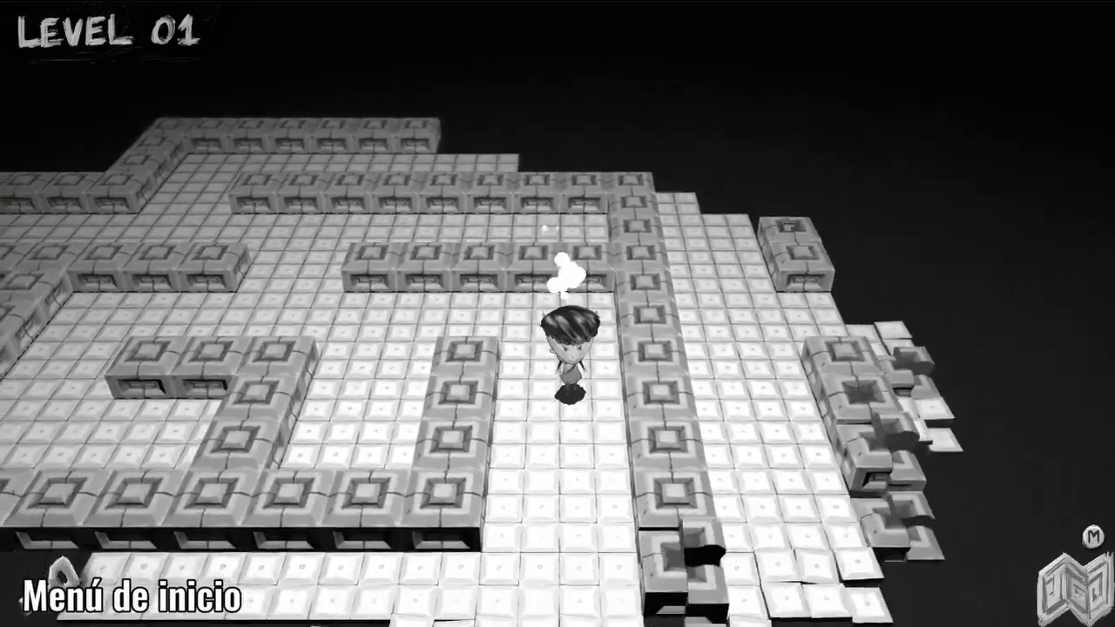
key(Left)
key(Left)
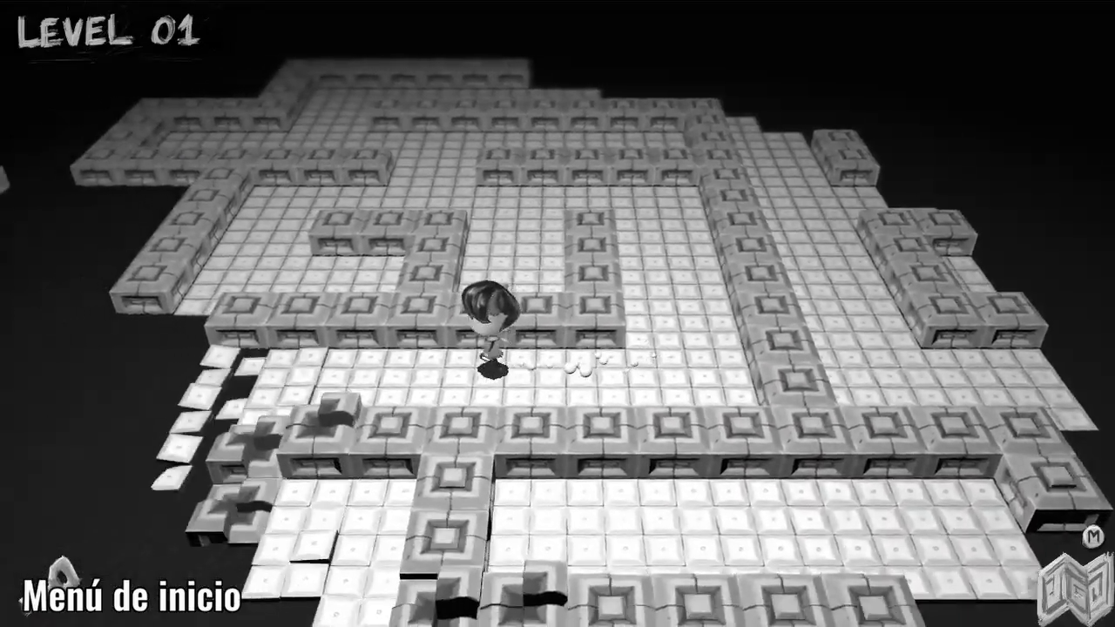
key(Down)
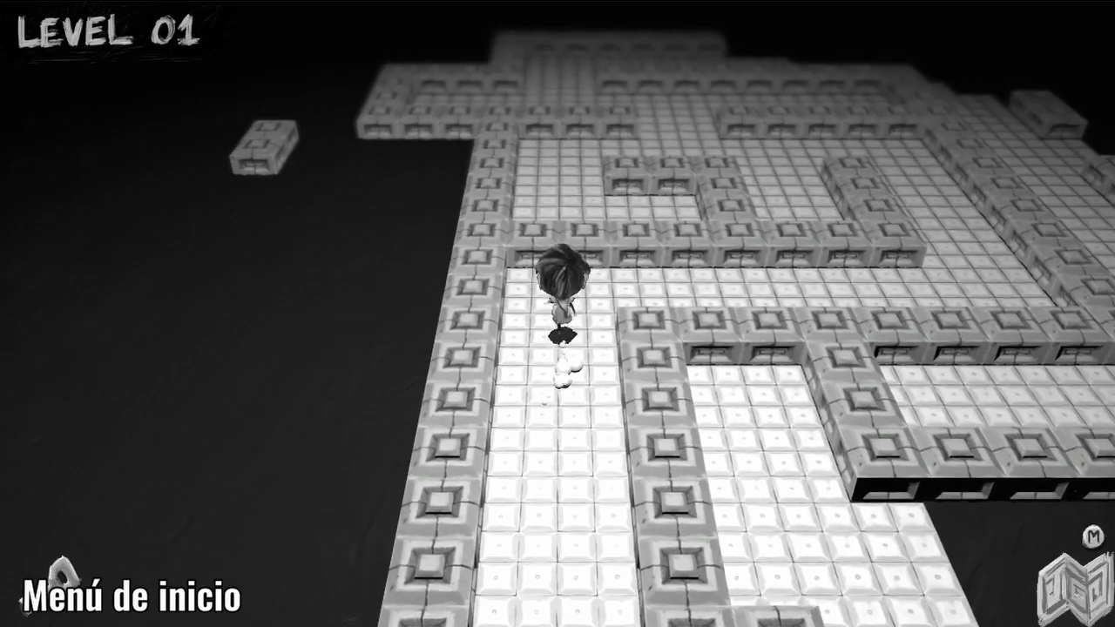
key(Right)
- Open and close the top-down map twice to check the layout before heading to the exit
key(m)
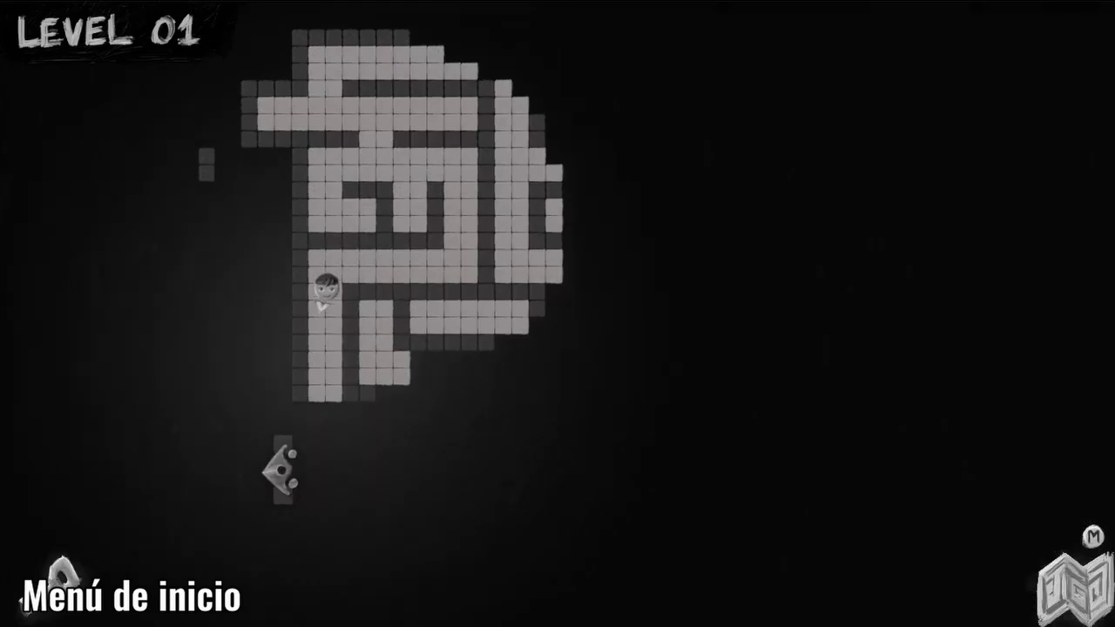
key(m)
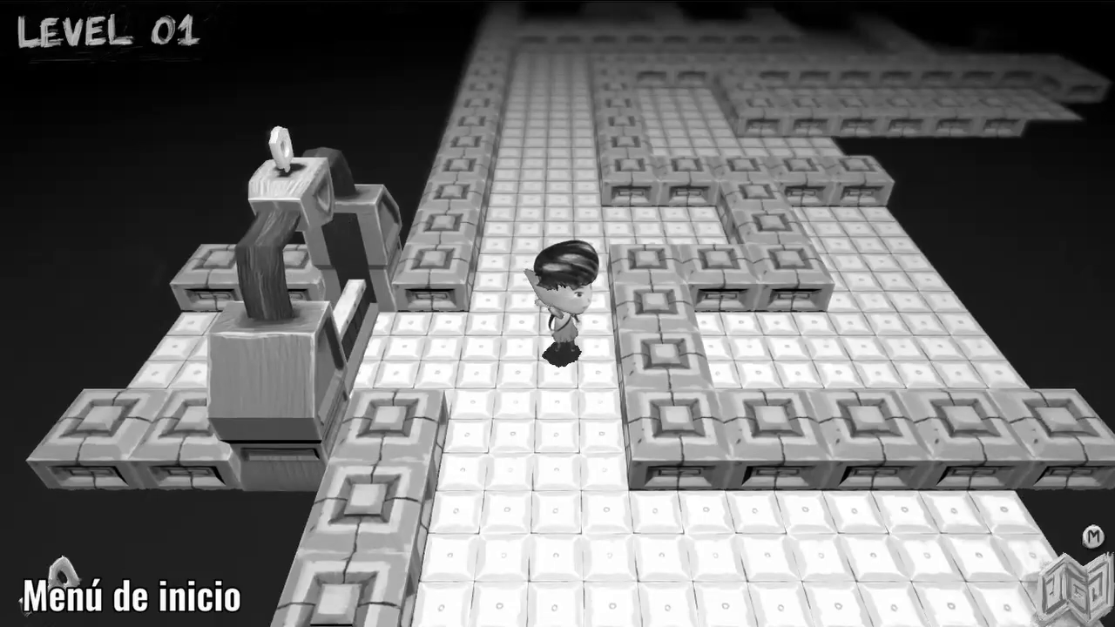
key(m)
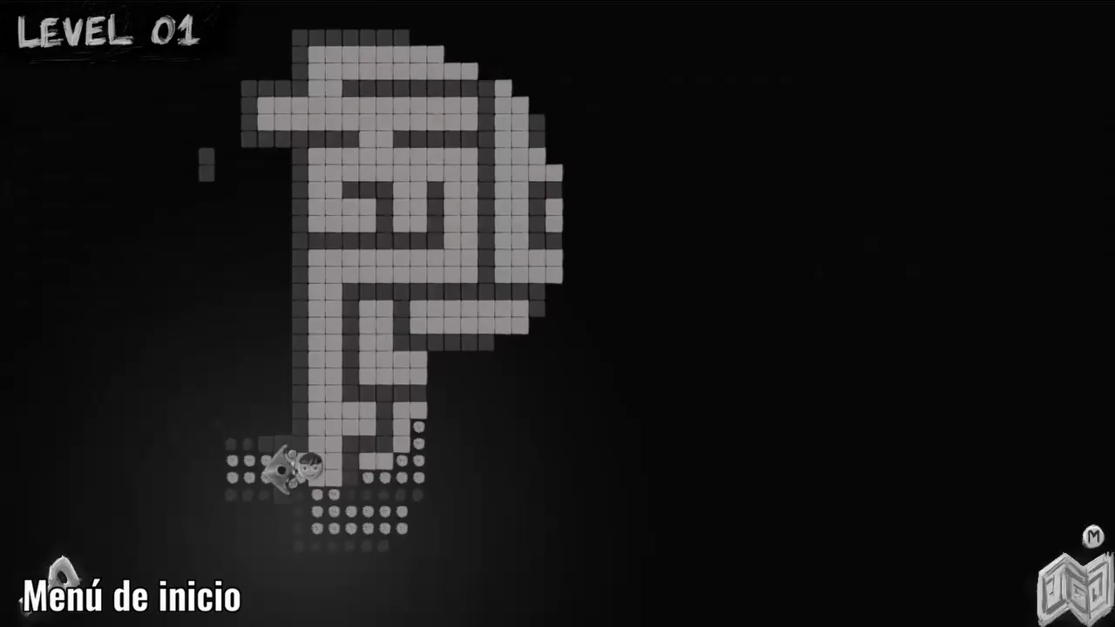
key(m)
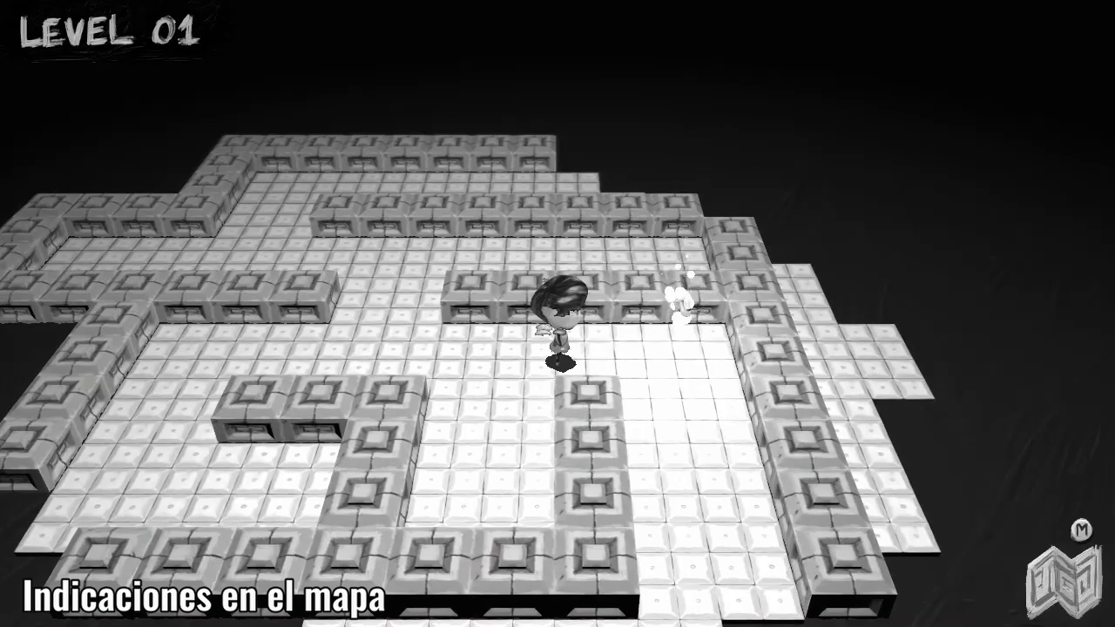
- View the map's dotted hint path to the key, then run left through the maze
key(m)
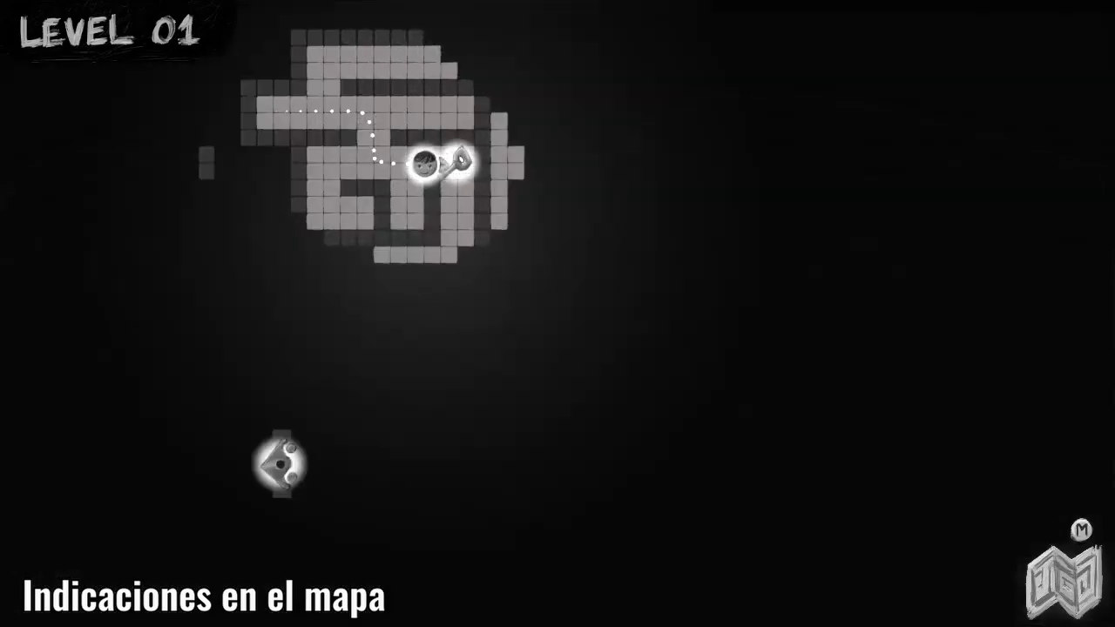
key(m)
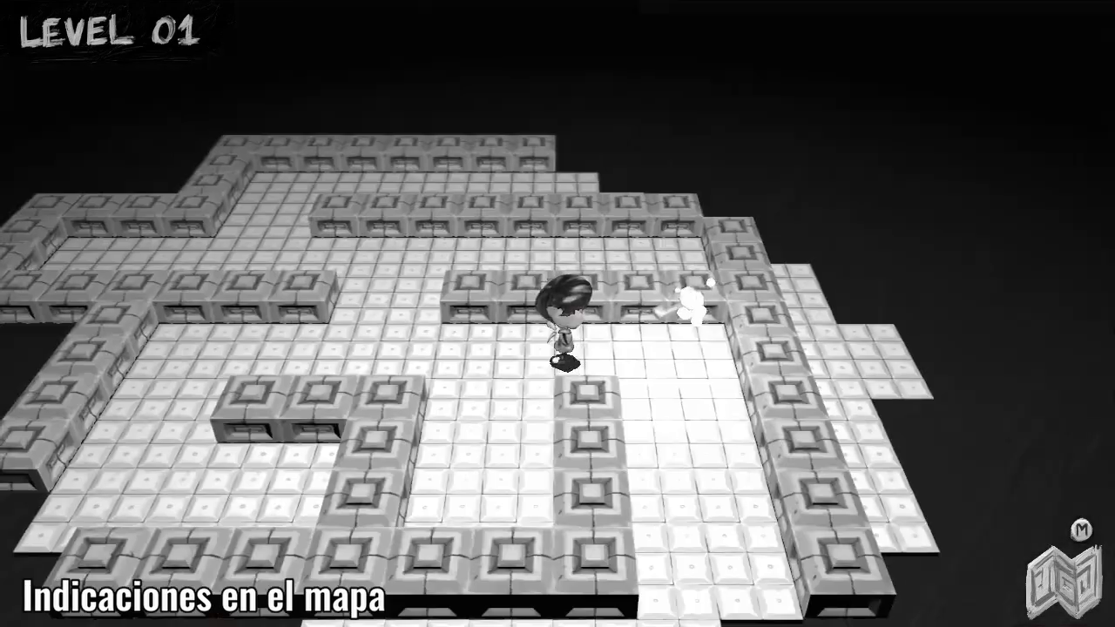
key(Left)
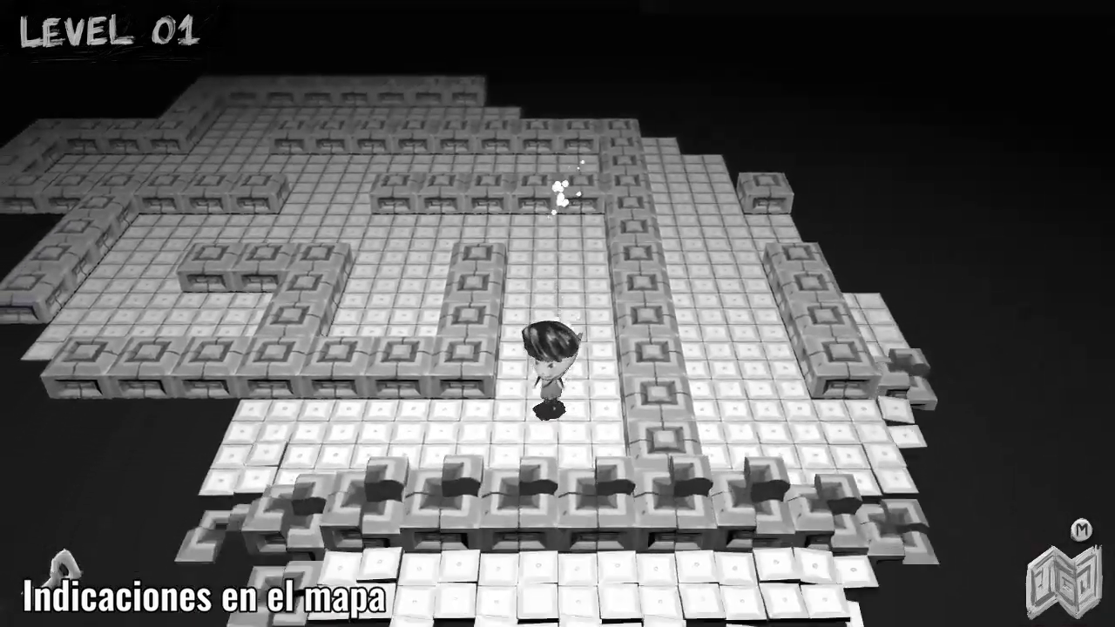
- Recheck the hint path on the map while stepping down, then walk left along the corridor
key(m)
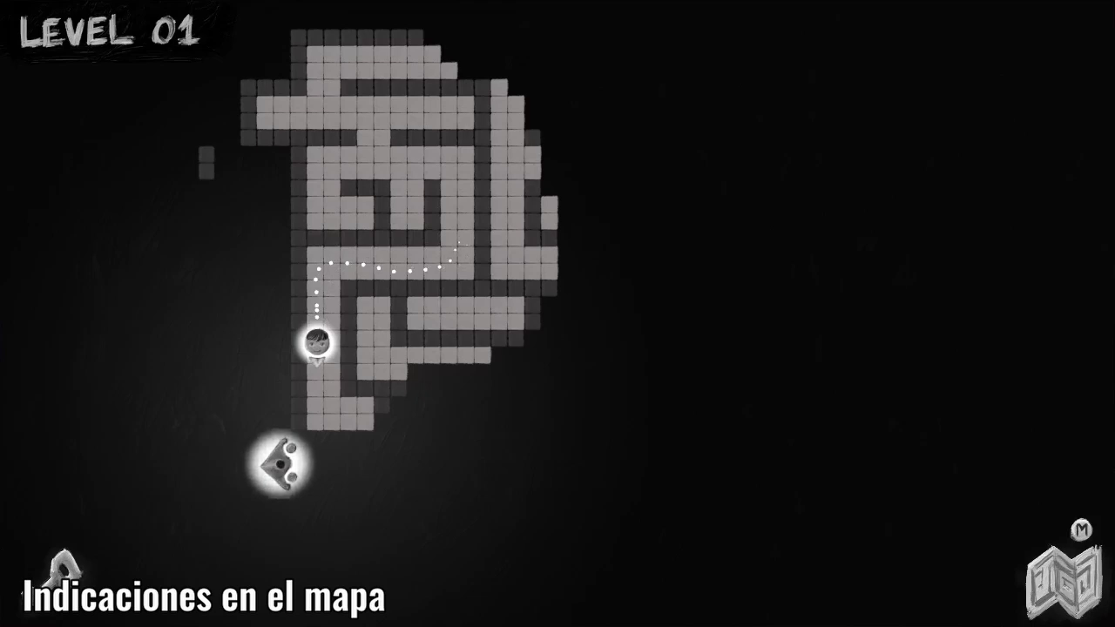
key(m)
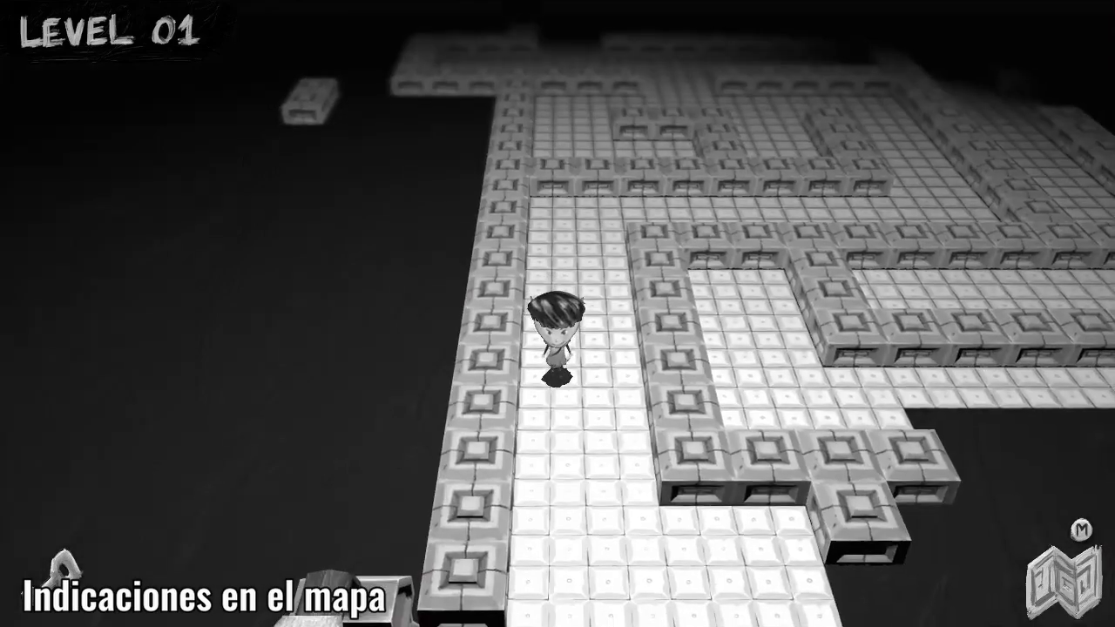
key(Down)
key(m)
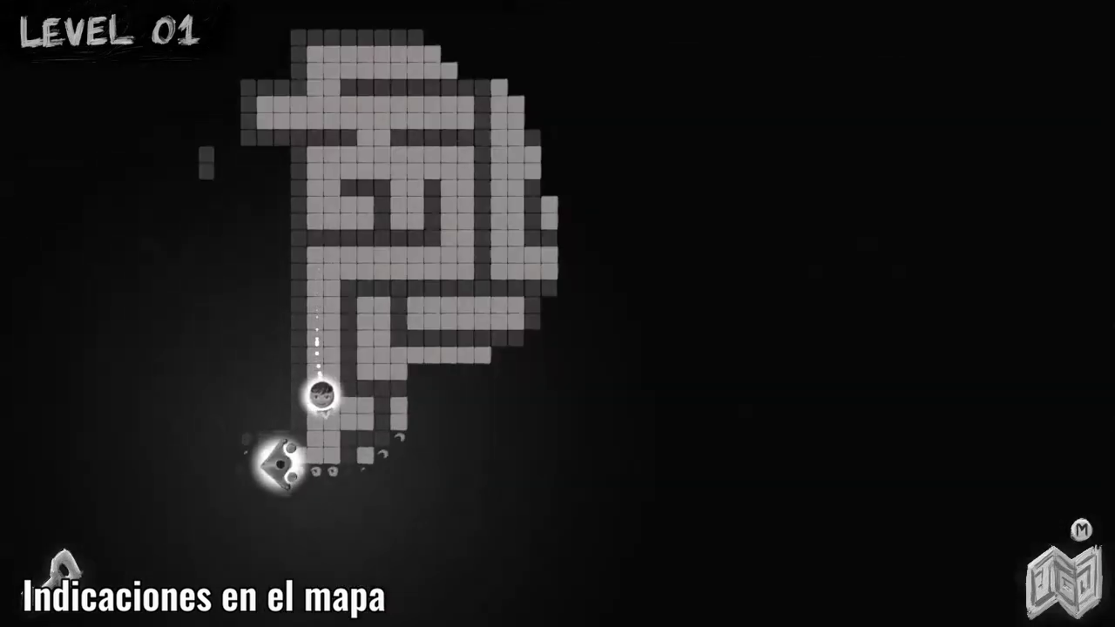
key(m)
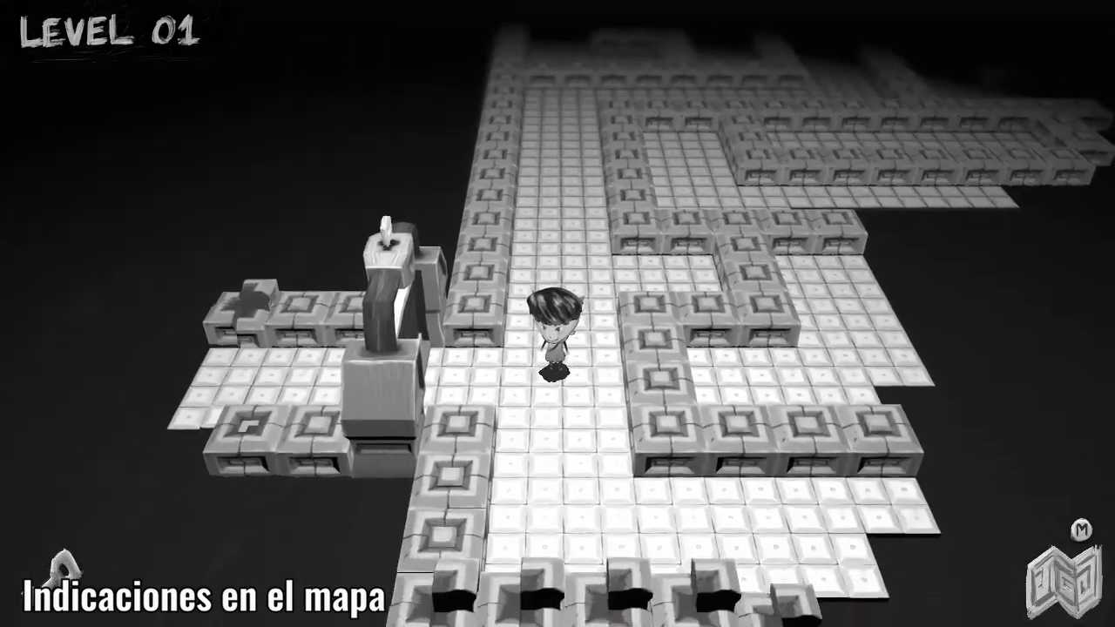
key(m)
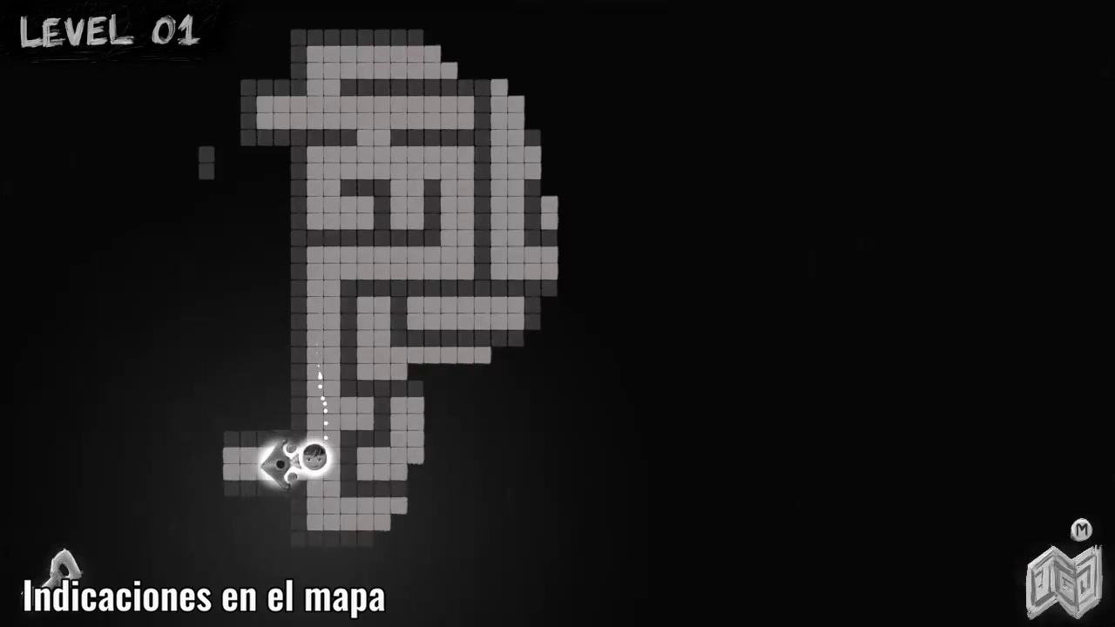
key(m)
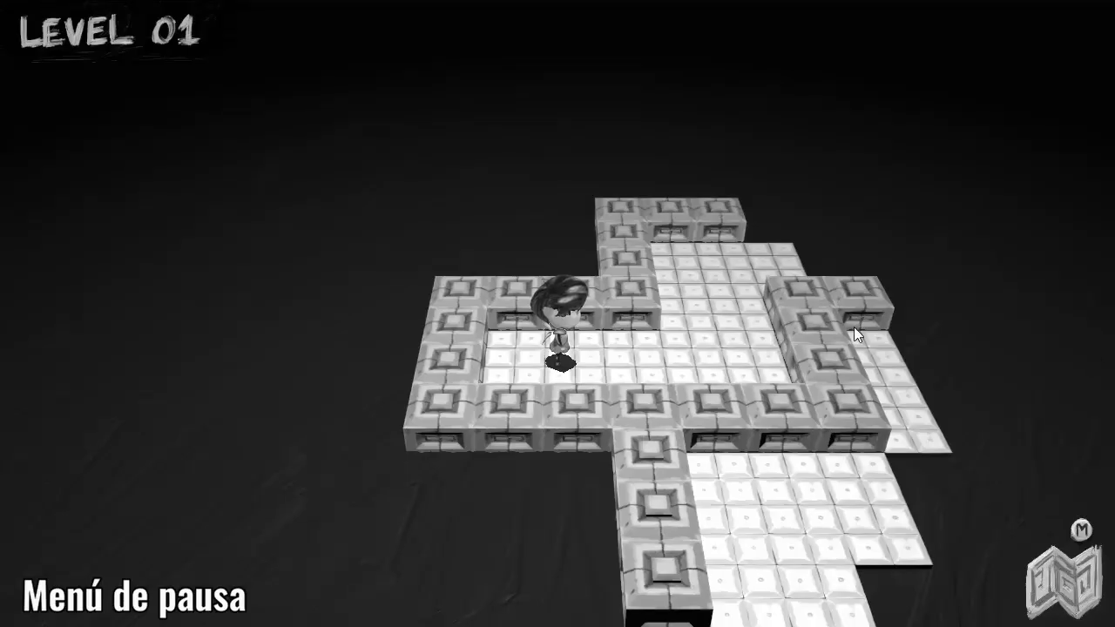
- Pause the game, browse the pause menu options, and resume the level
key(Escape)
key(Down)
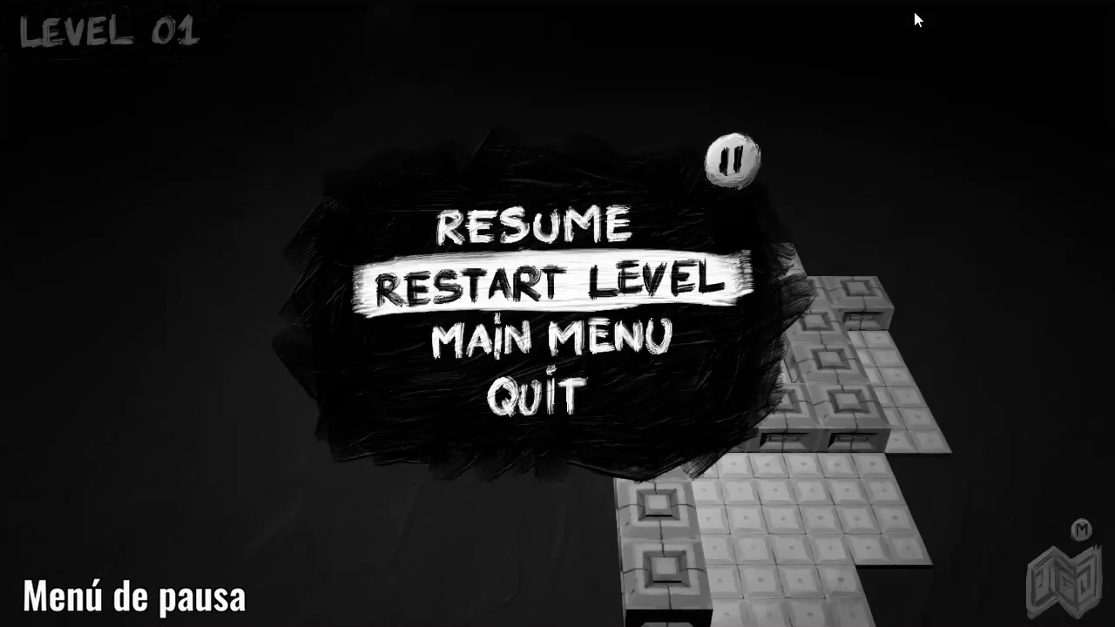
key(Down)
key(Up)
key(Up)
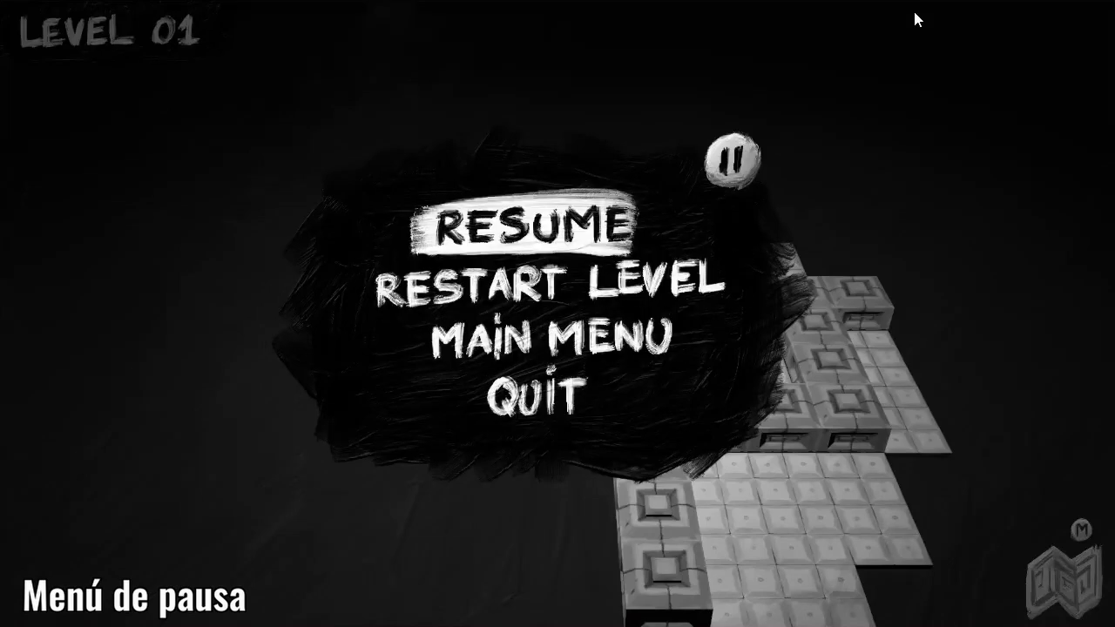
key(Return)
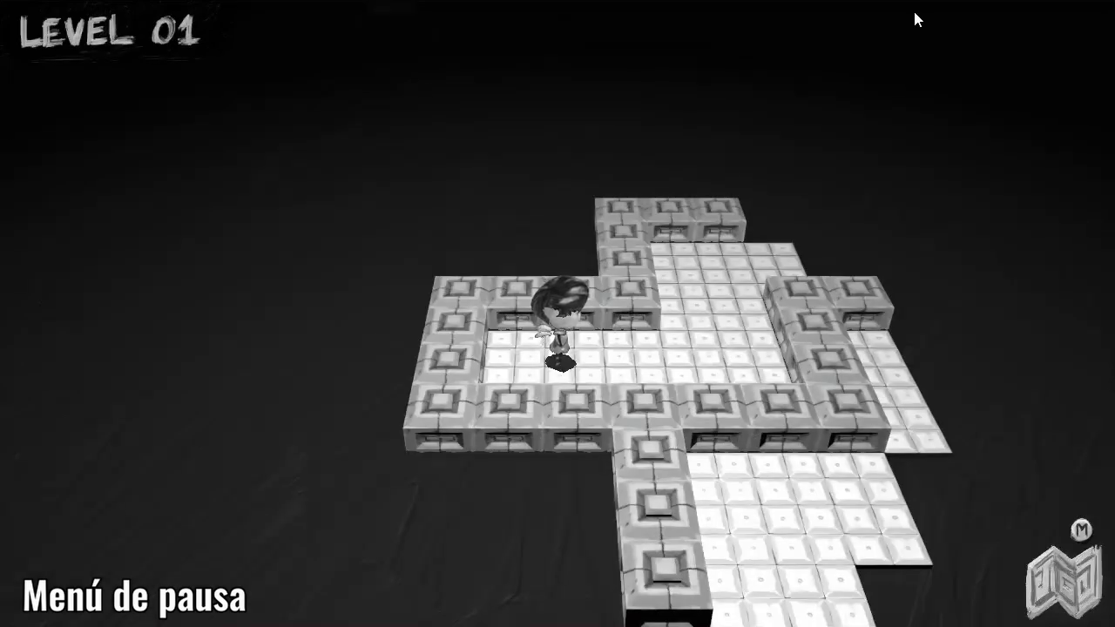
- Pause again and restart Level 01 from the beginning
key(Escape)
key(Down)
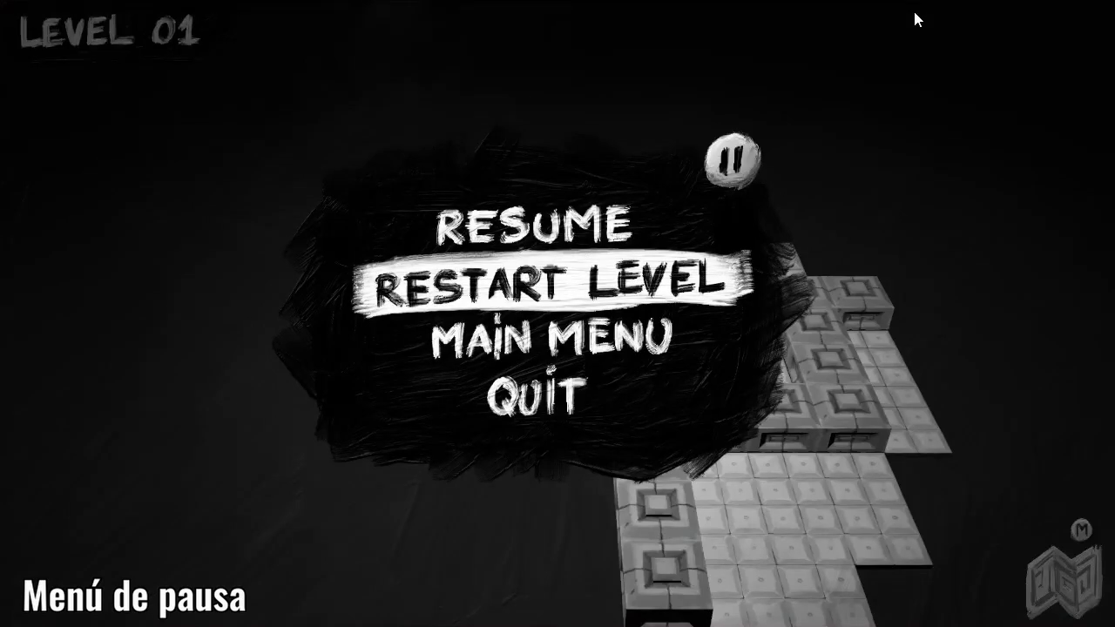
key(Return)
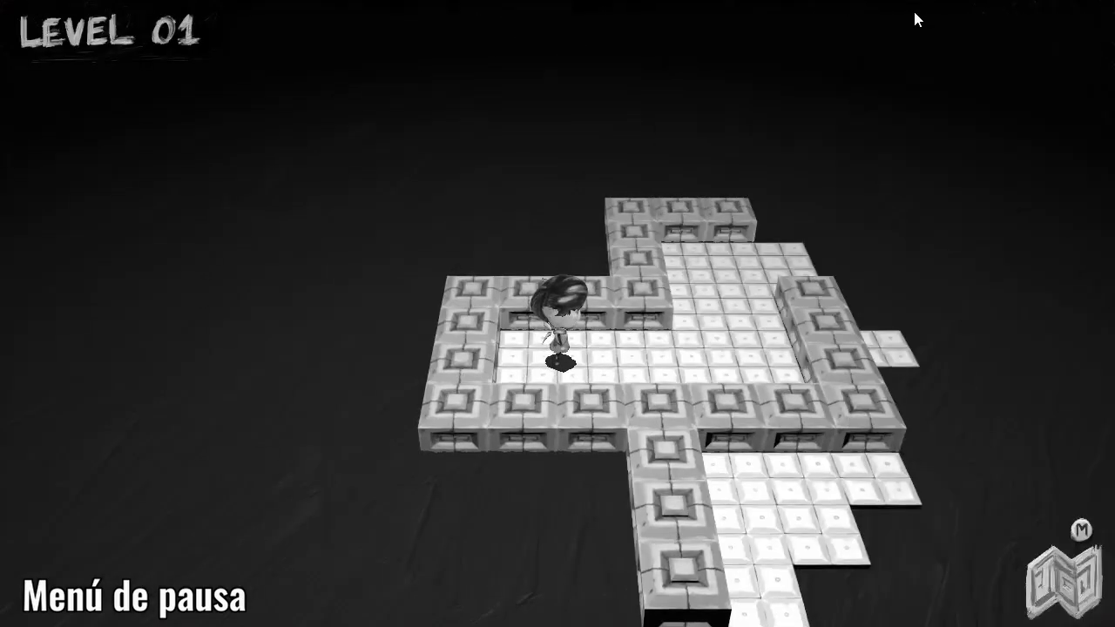
- Quit to the title screen, start again, and highlight Quit in the pause menu
key(Escape)
key(Return)
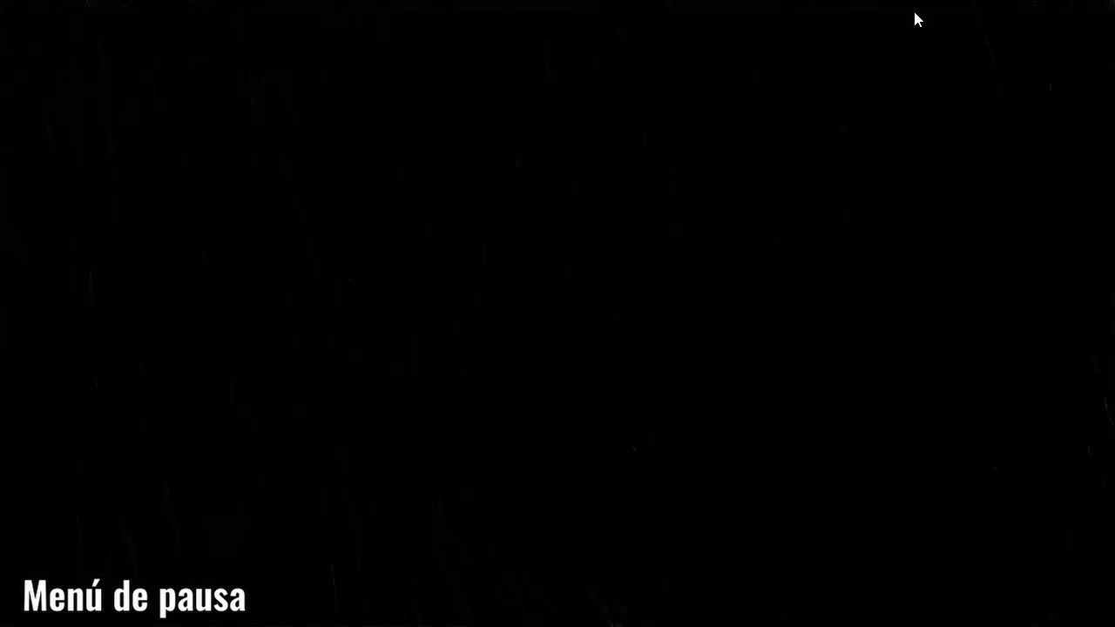
key(space)
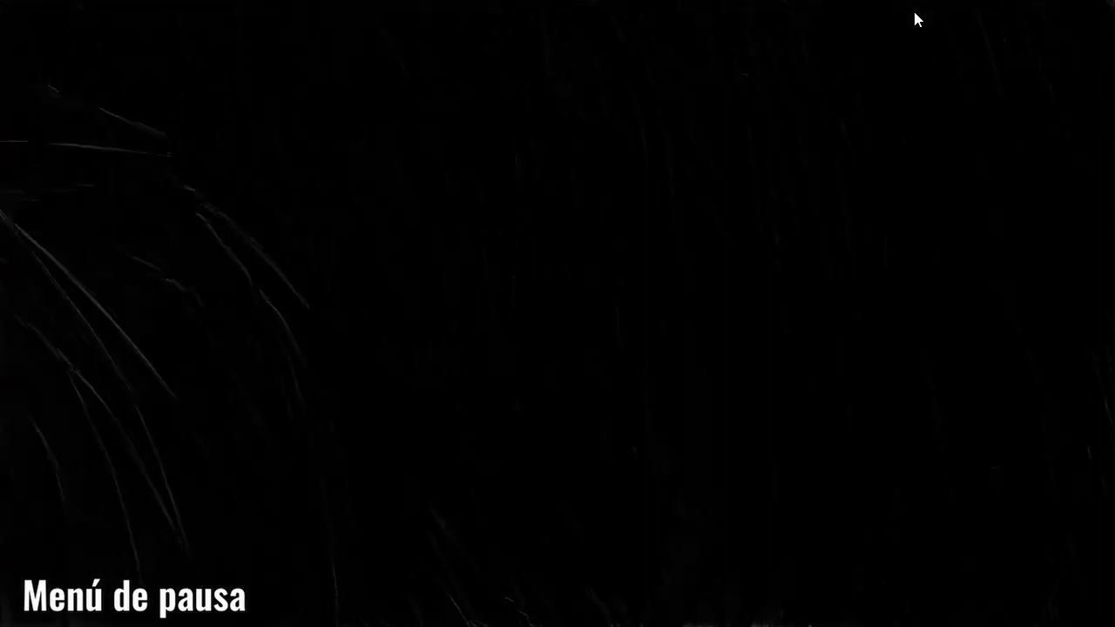
key(Escape)
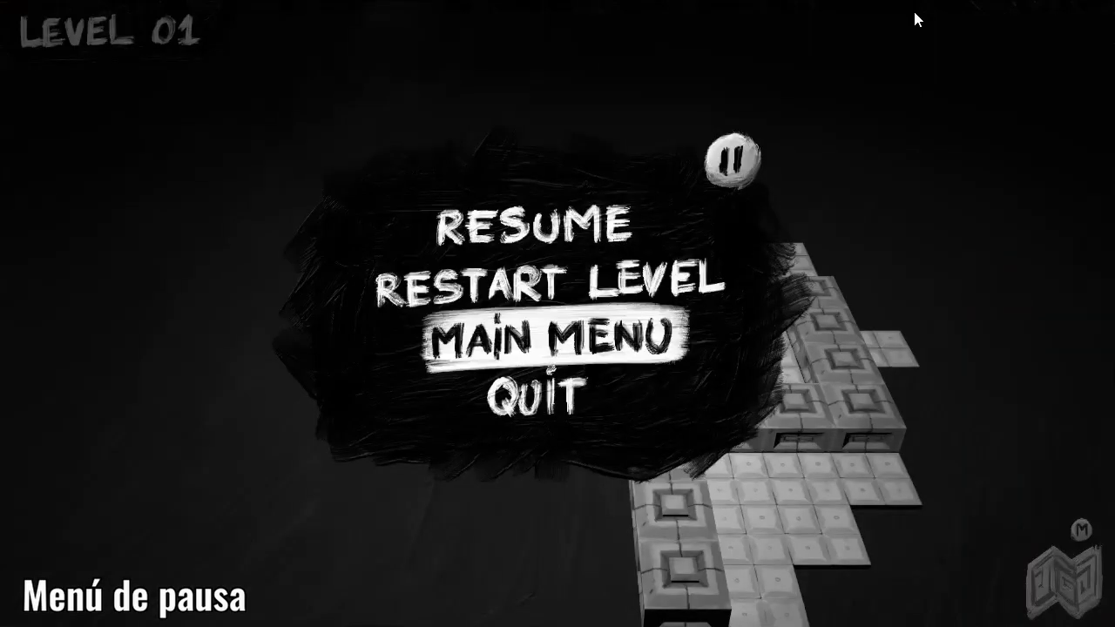
key(Down)
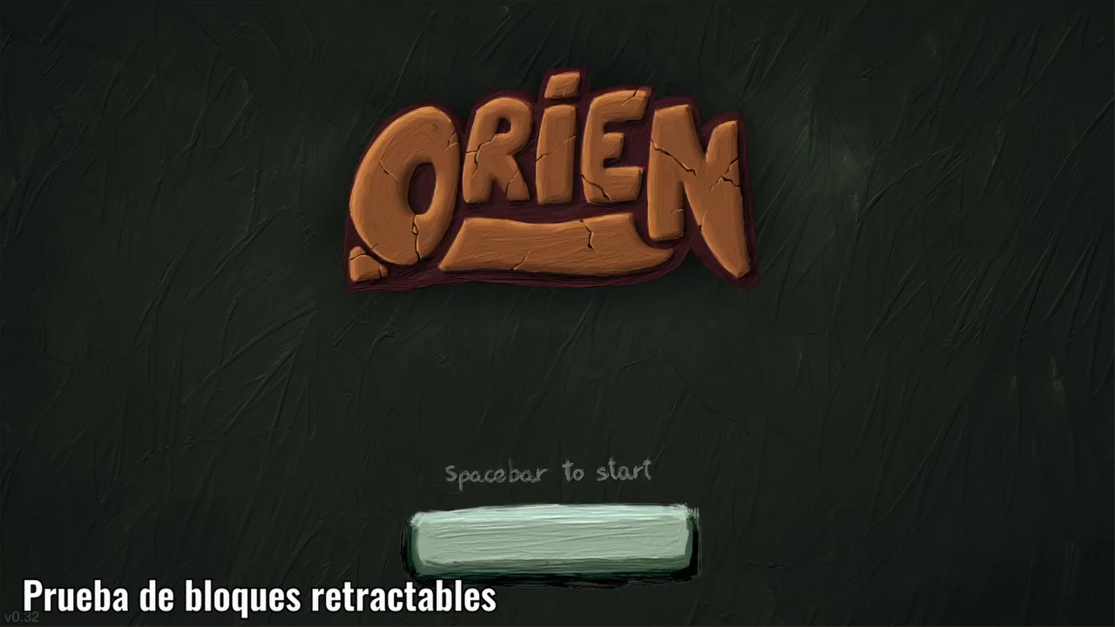
- Start the game and run the character right, down and up through the first corridors
key(space)
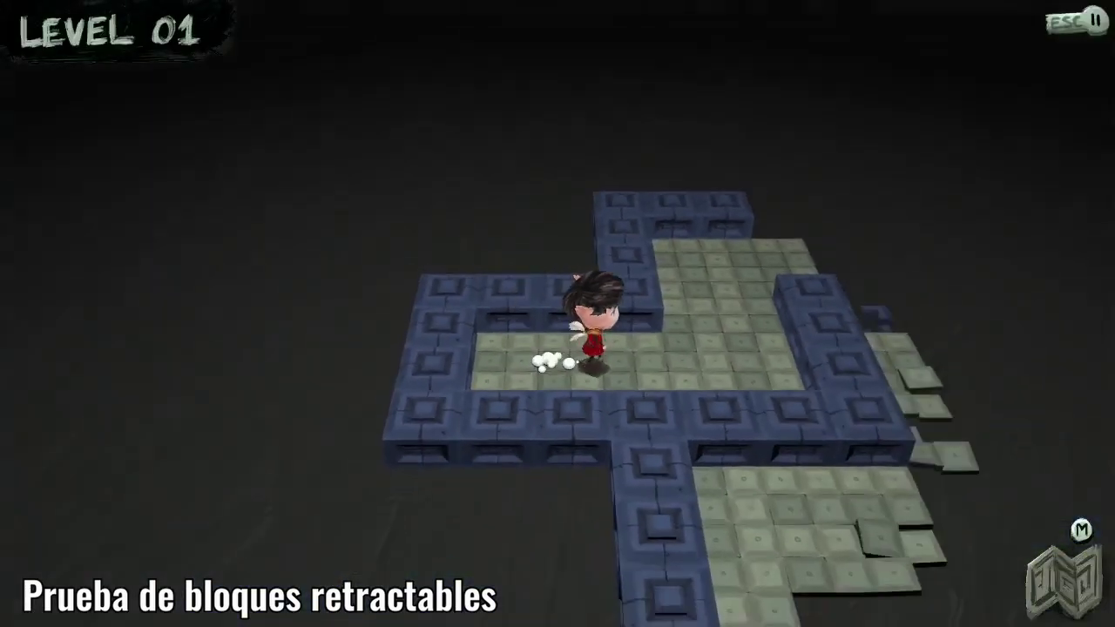
key(Right)
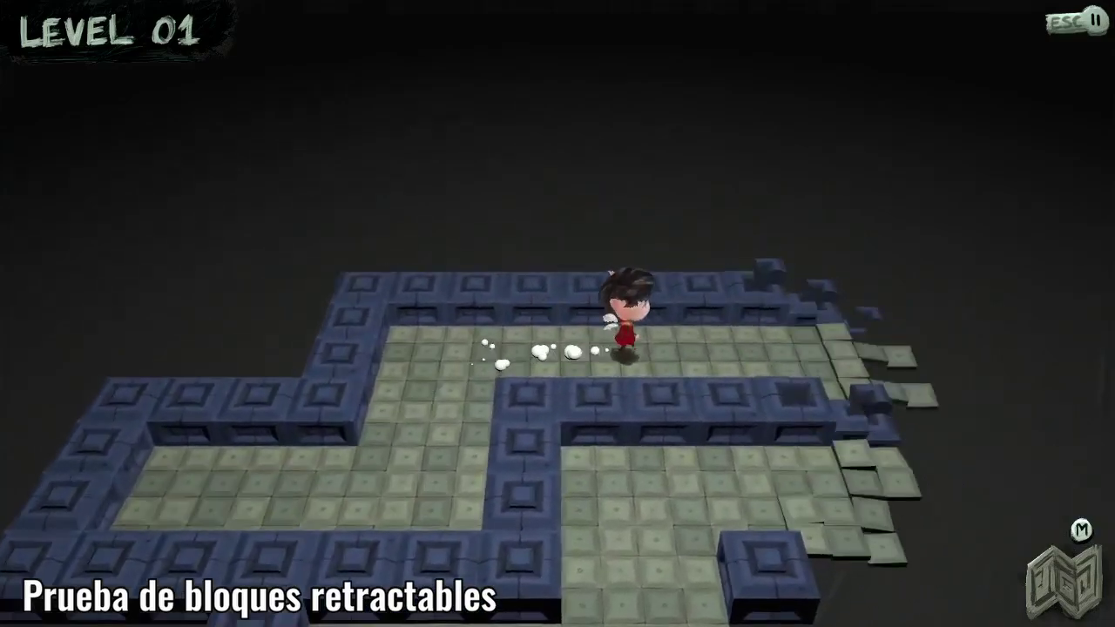
key(Down)
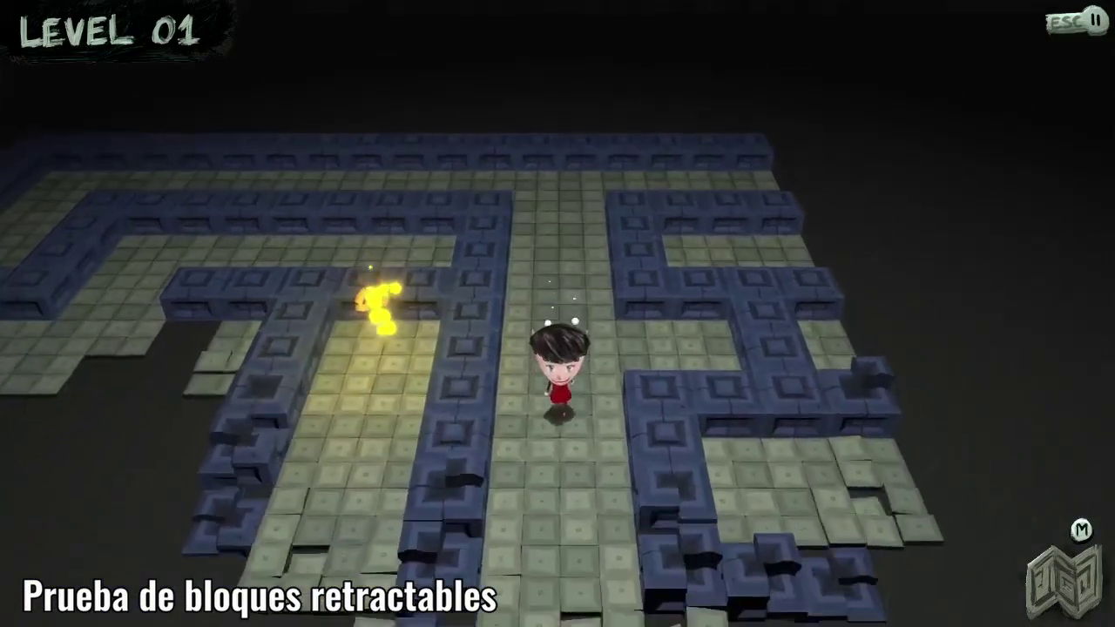
key(Right)
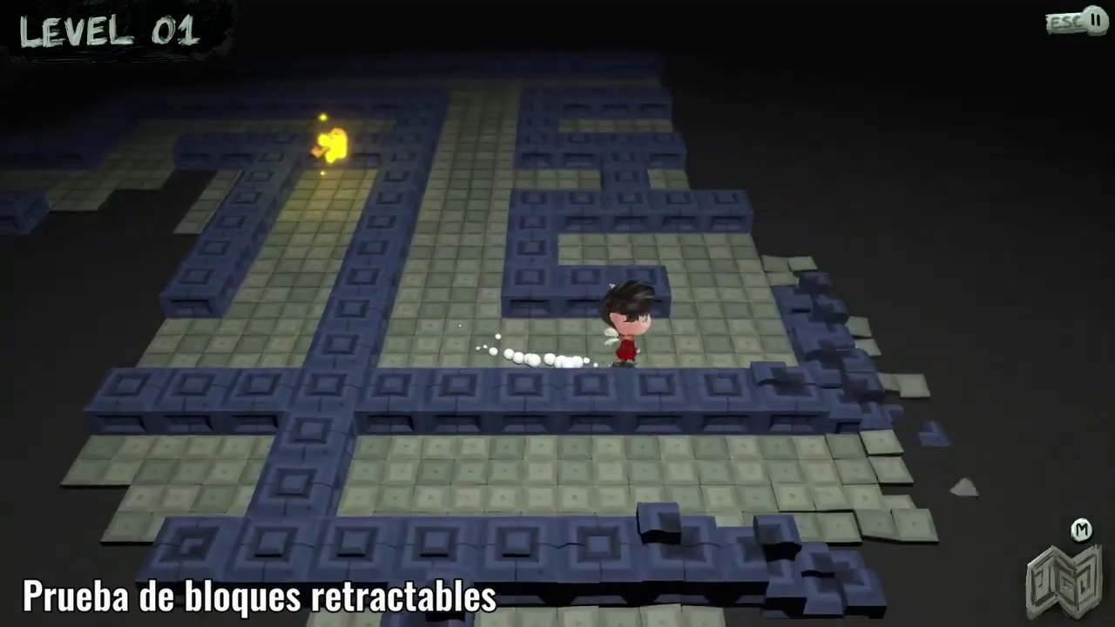
key(Up)
key(Right)
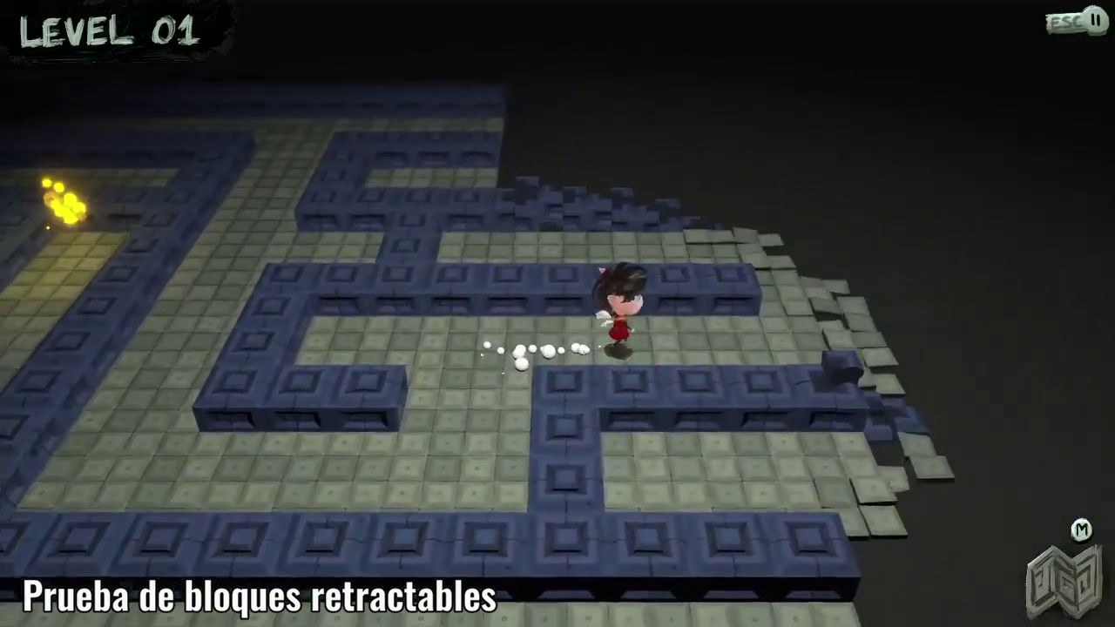
- Steer around the corridor's top and down to the junction, then show the map with the key
key(Up)
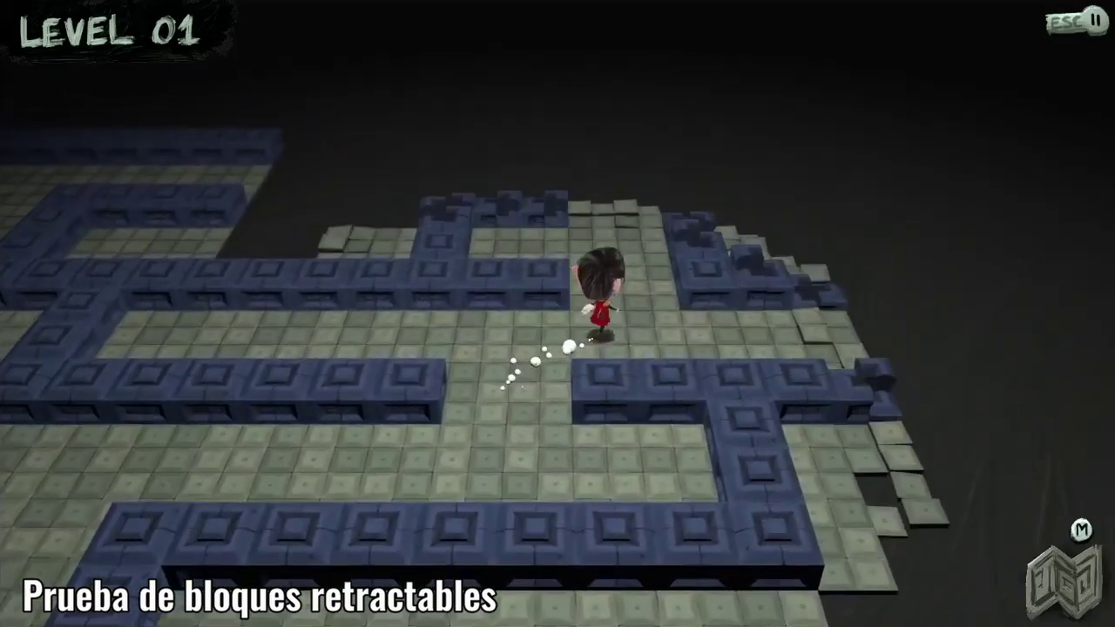
key(Right)
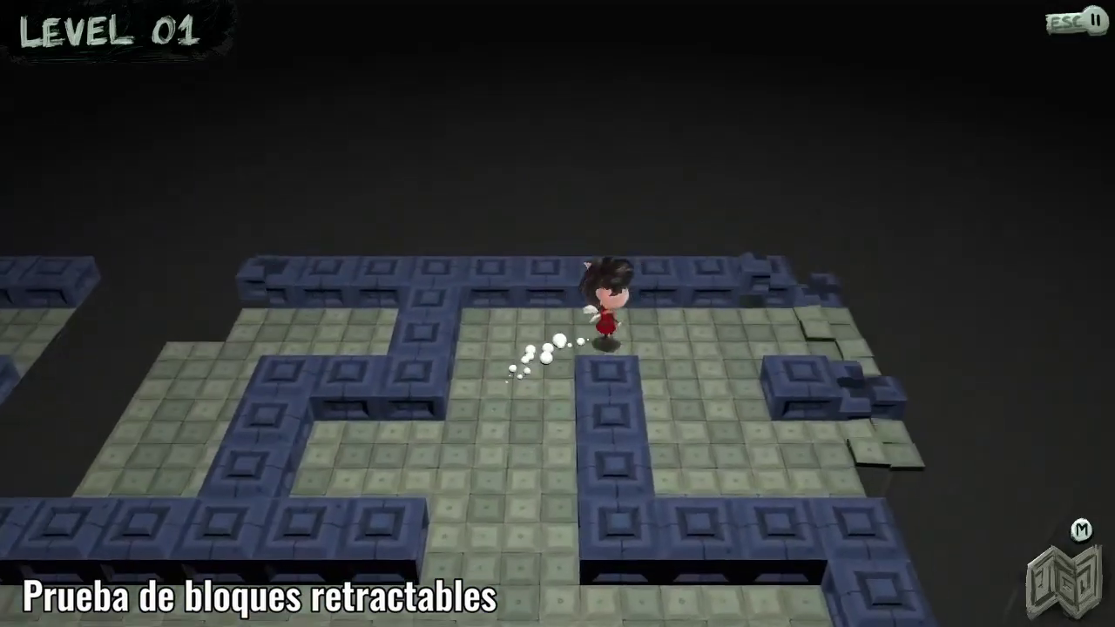
key(Down)
key(Right)
key(Down)
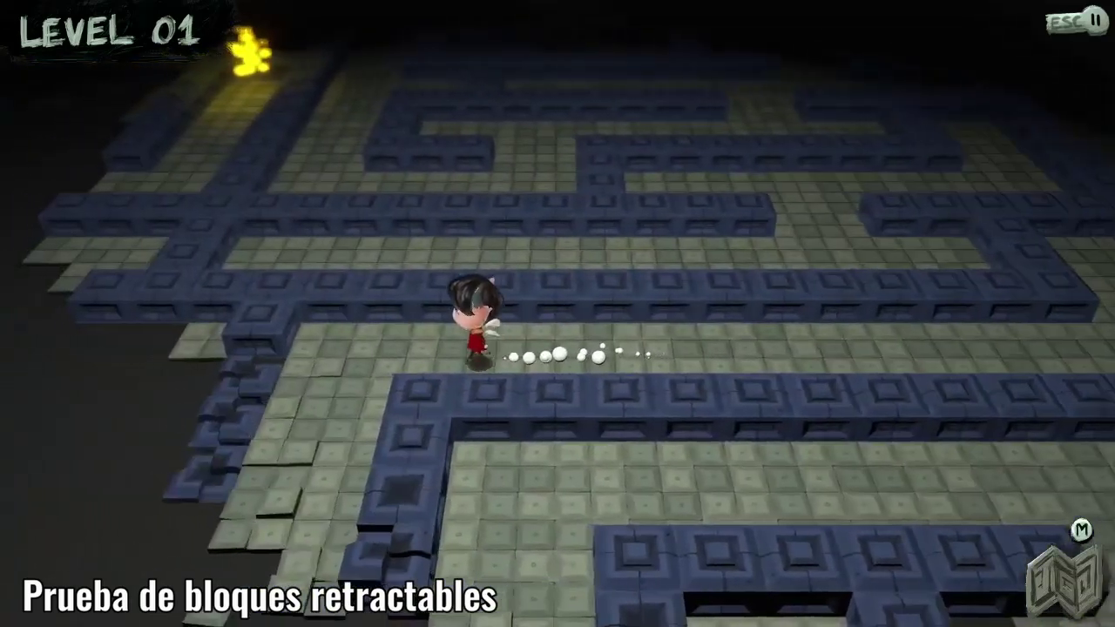
key(Down)
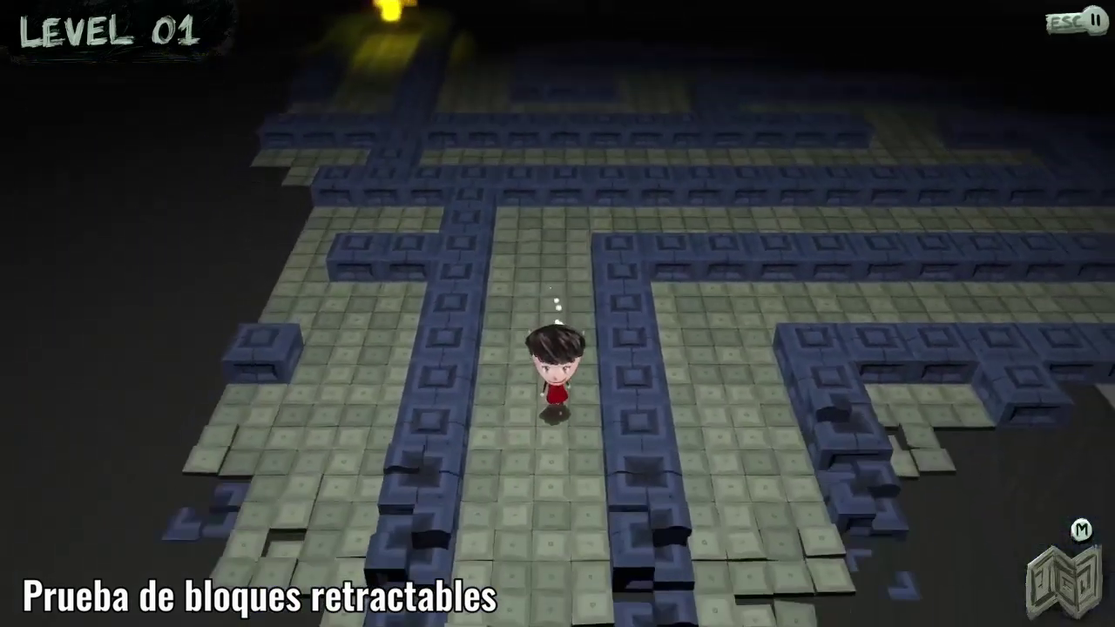
key(m)
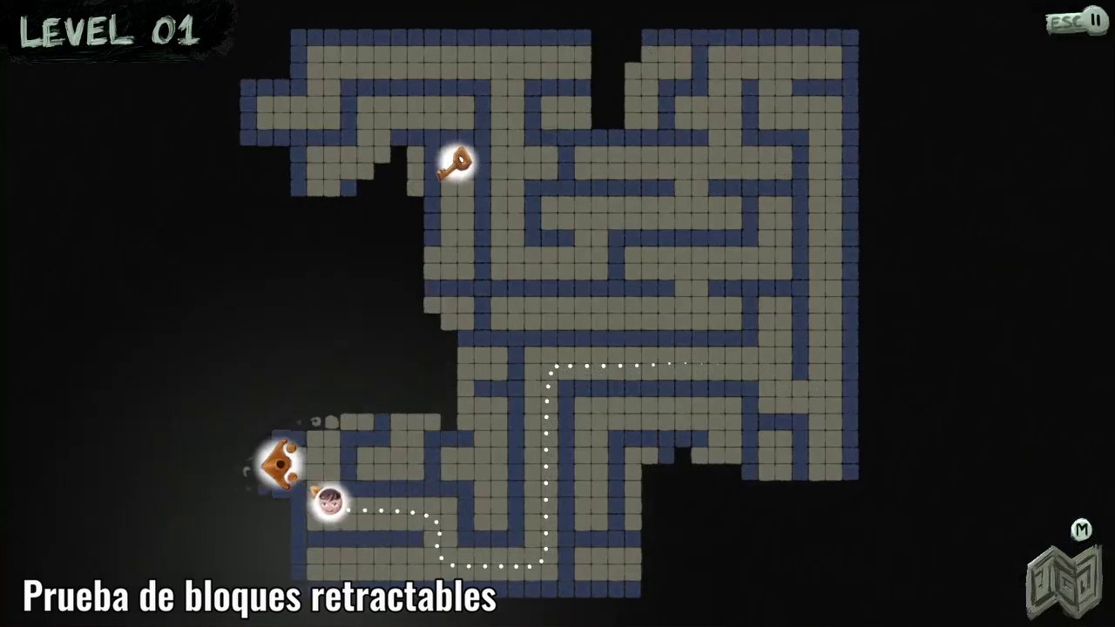
- Close the map, walk forward and right, and briefly recheck the walked path on the map
key(m)
key(Up)
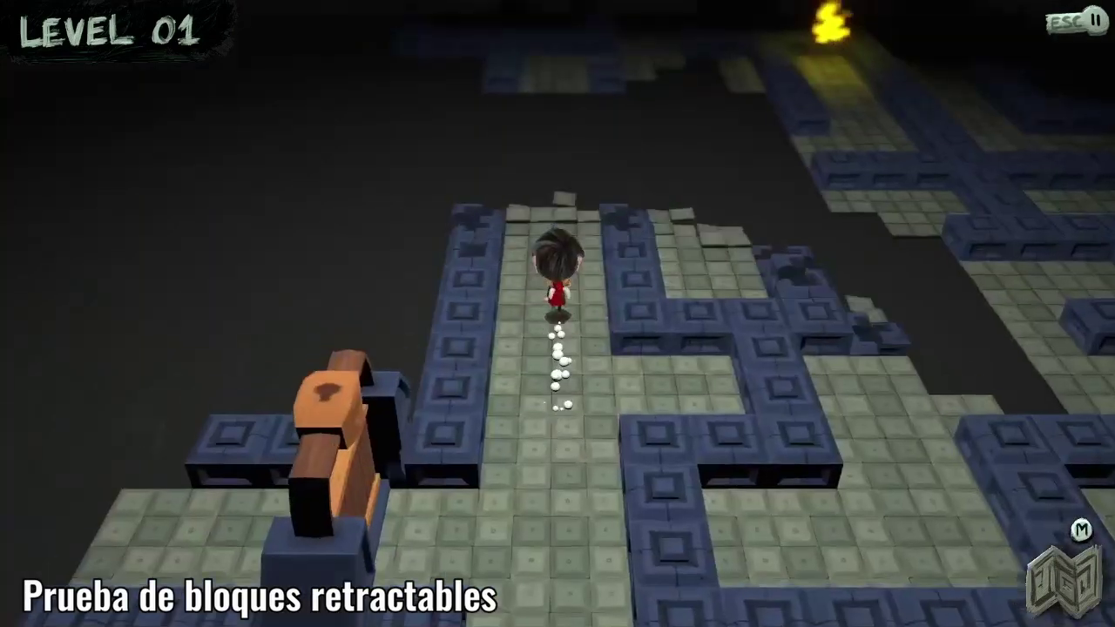
key(Right)
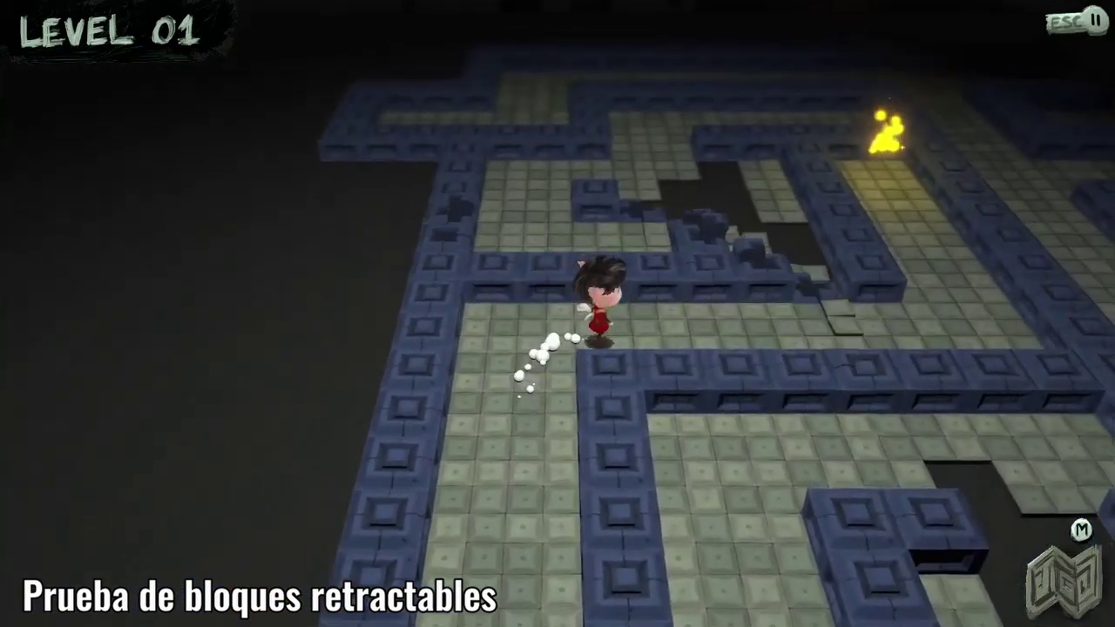
key(m)
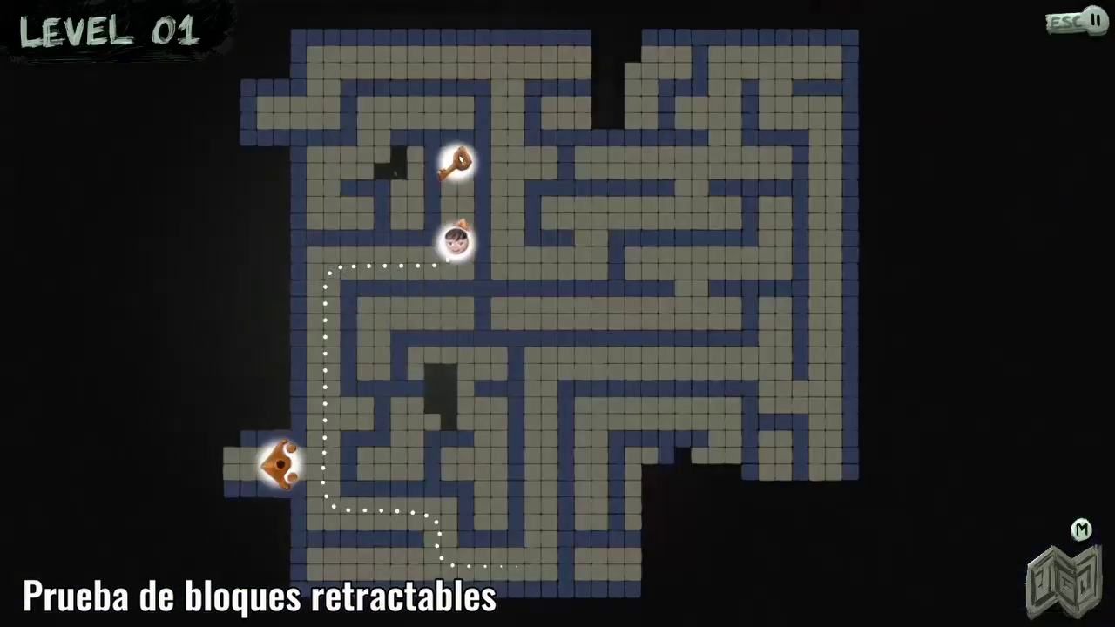
key(m)
- Walk down over the retracted-block gap and left past the gate, then start again from the title screen
key(Down)
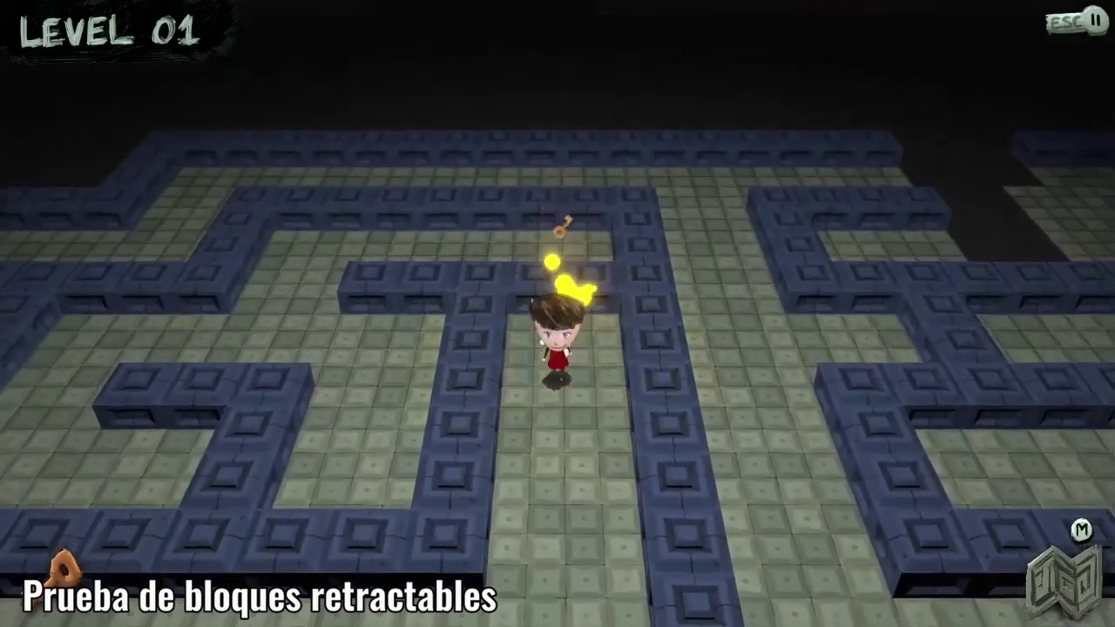
key(Left)
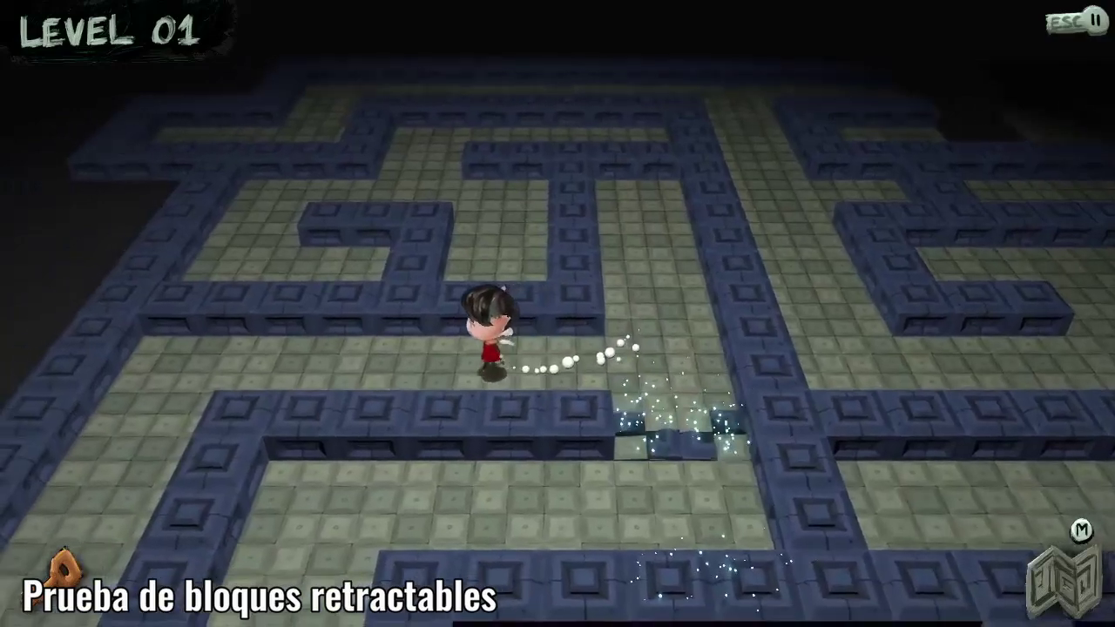
key(Right)
key(Down)
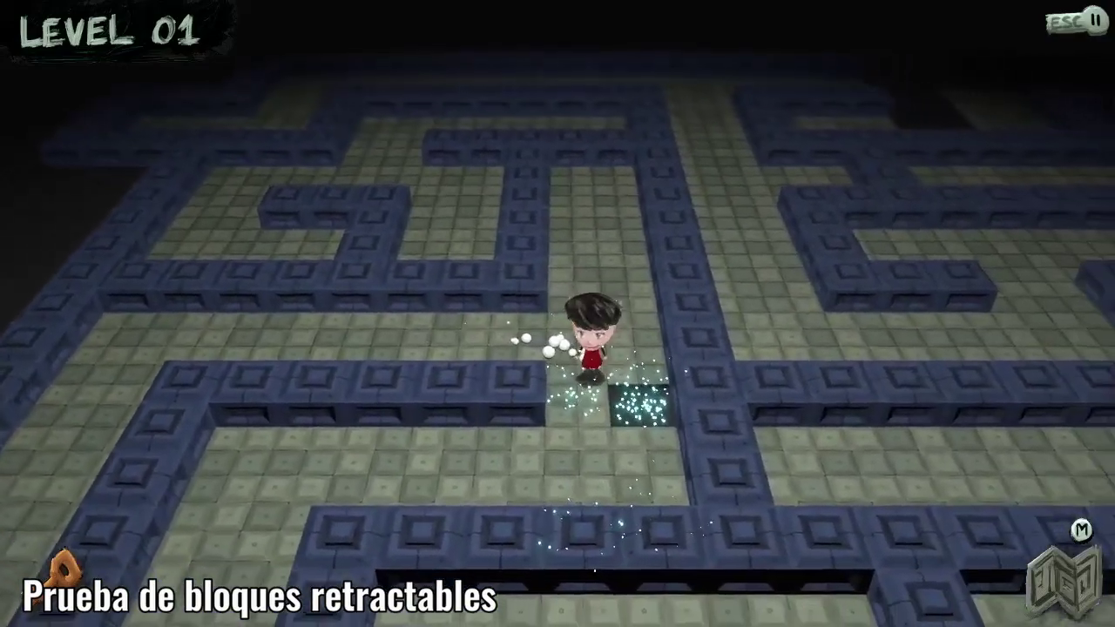
key(Down)
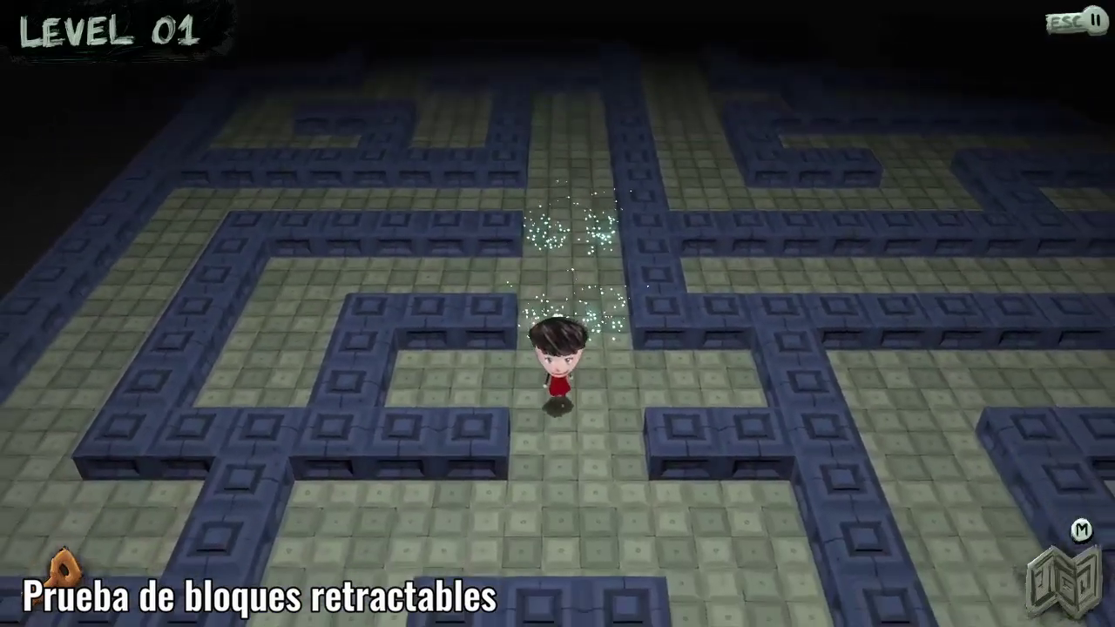
key(Left)
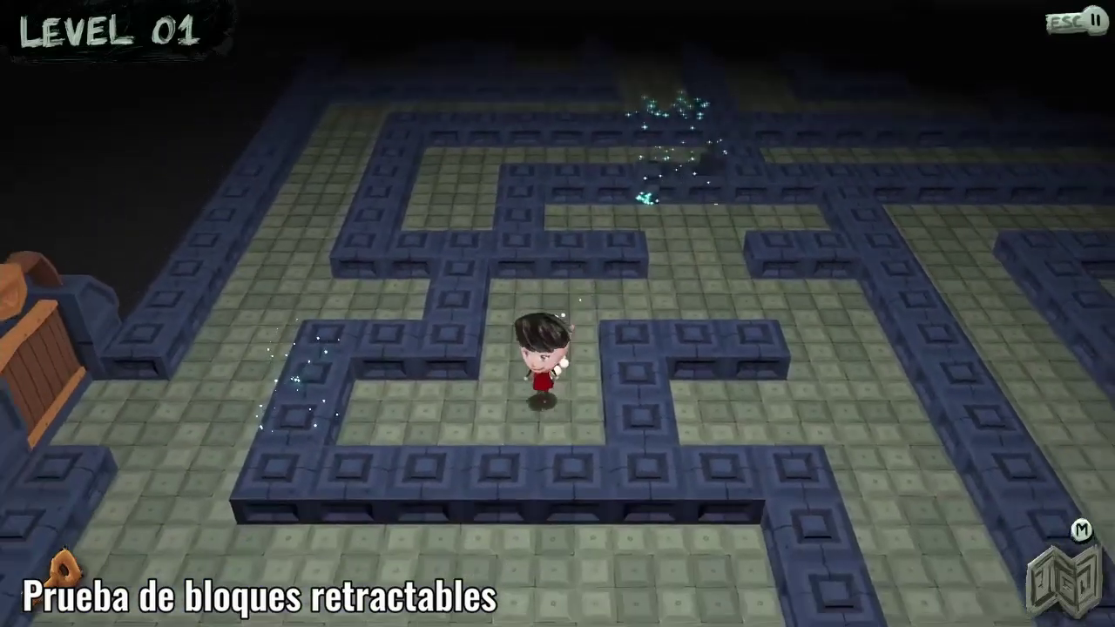
key(Left)
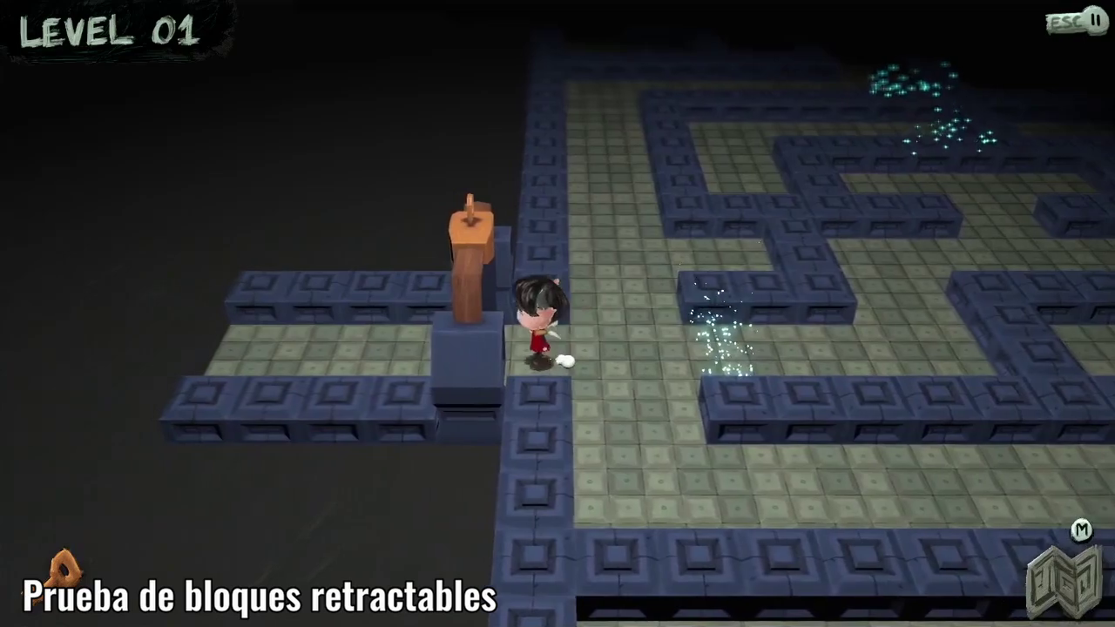
key(Left)
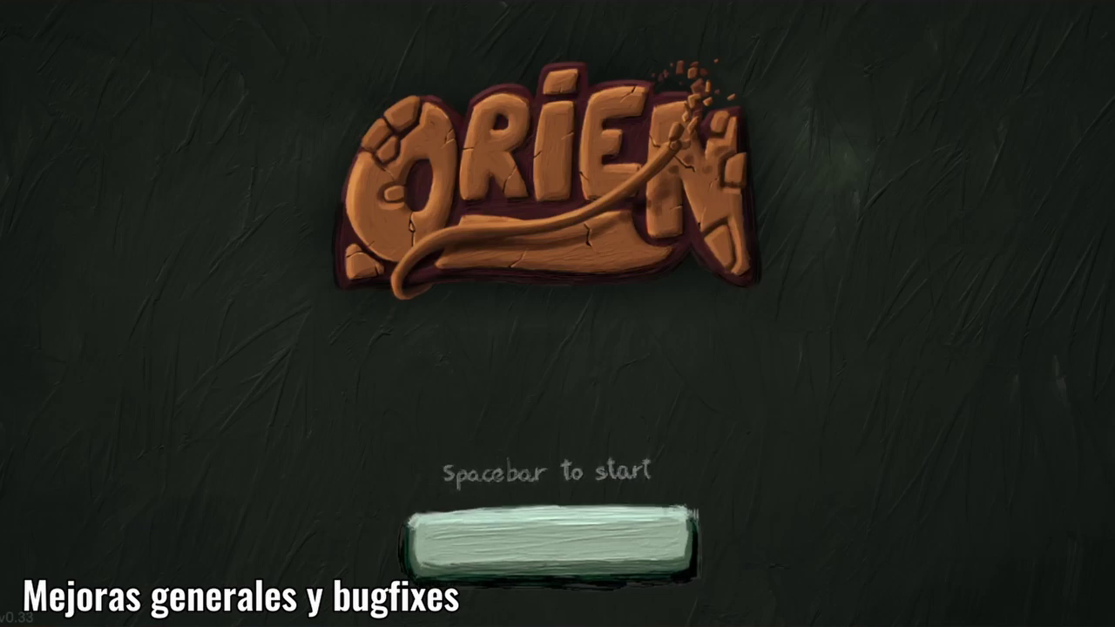
key(space)
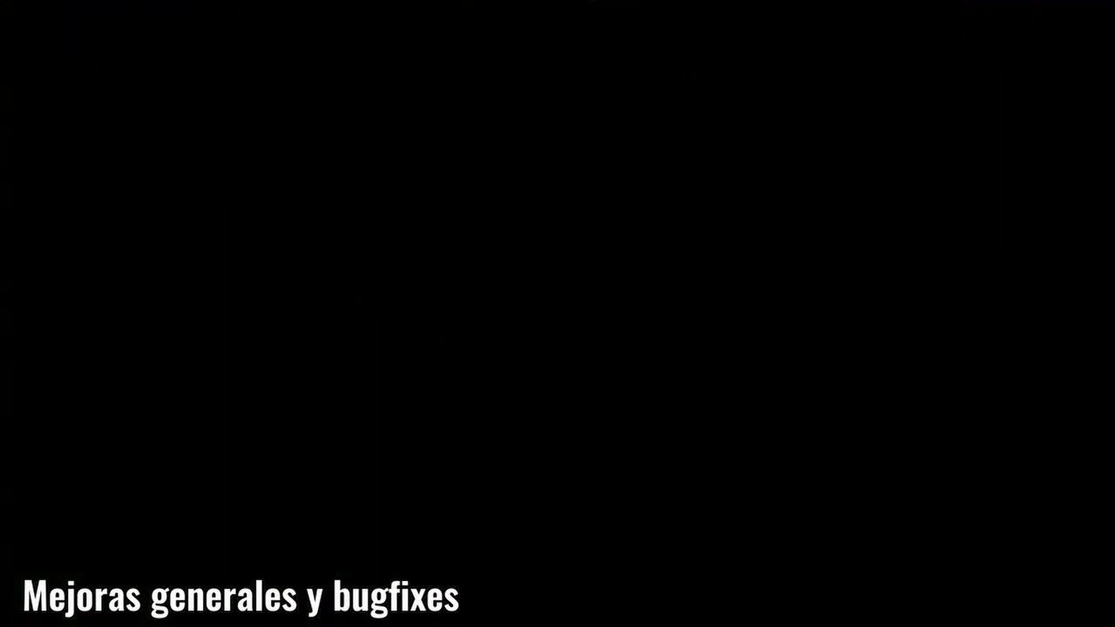